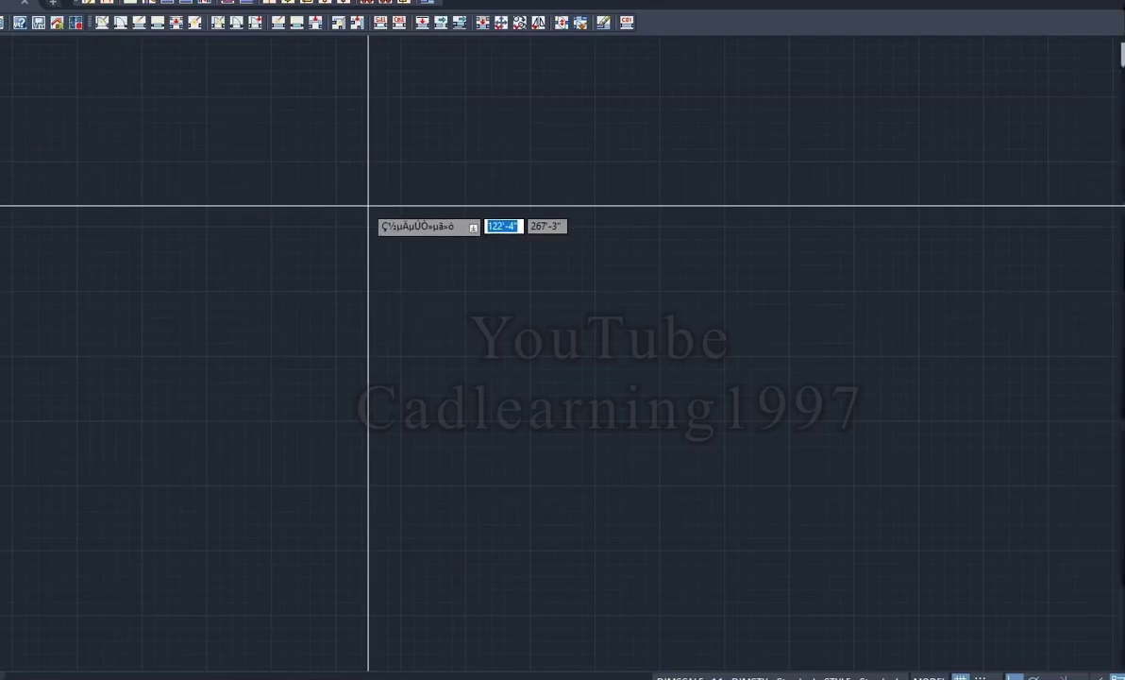
Step: Draw the outer wall outline, starting with a 20-unit vertical wall and closing at the top-left corner
click(352, 204)
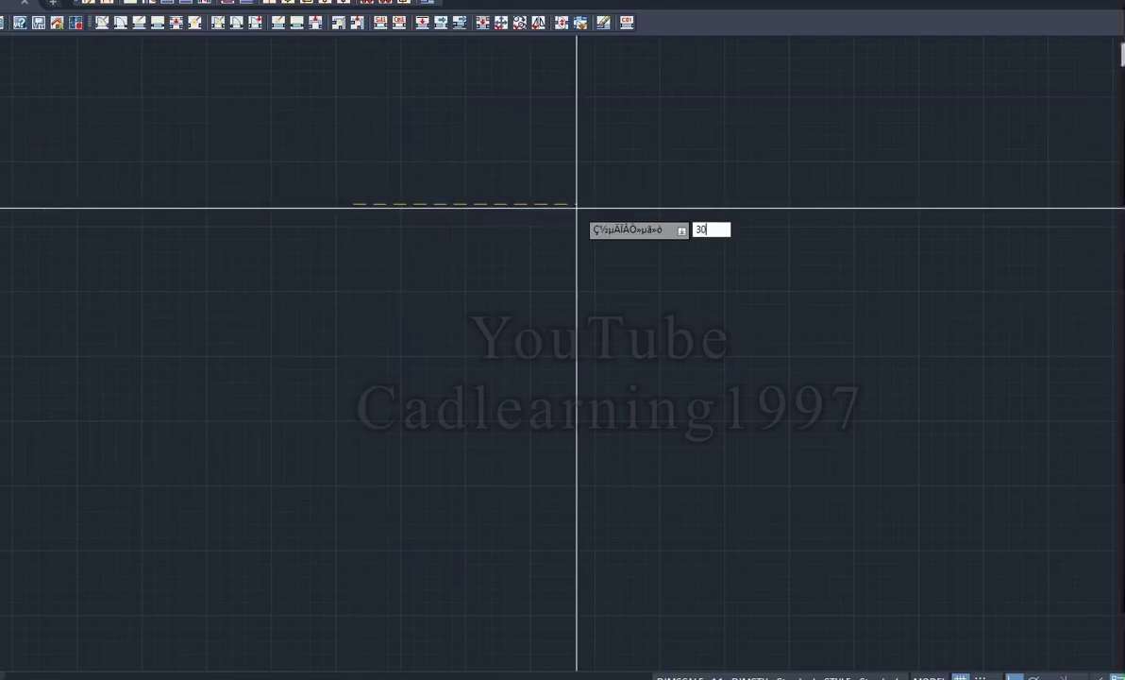
text(2)
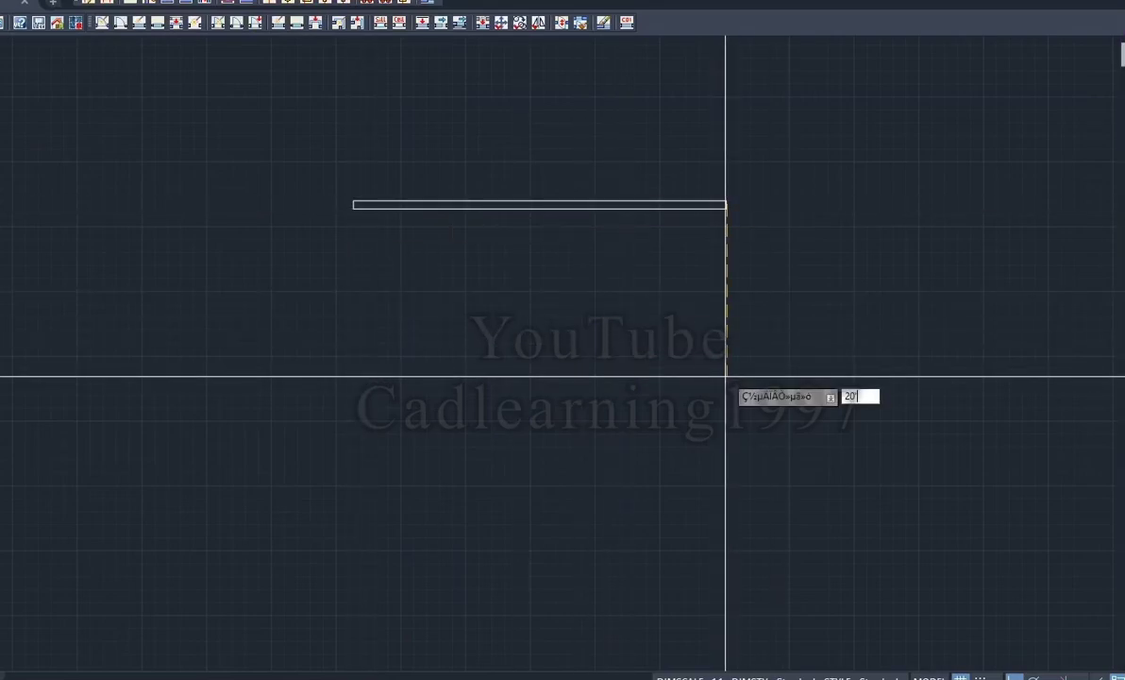
key(Return)
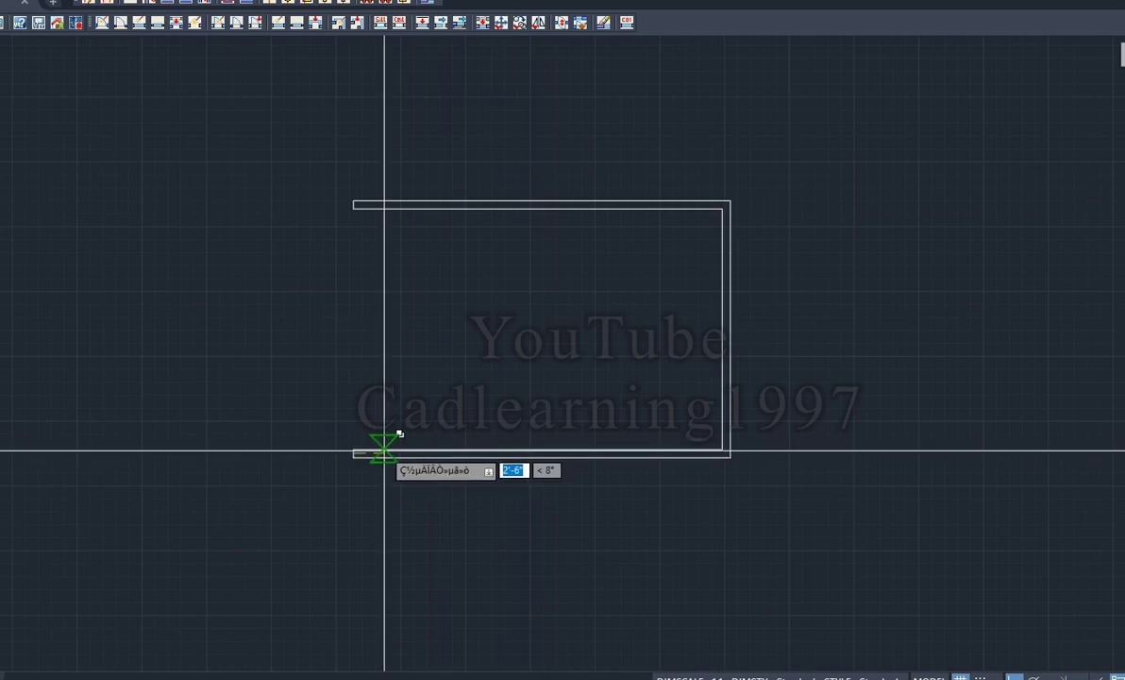
click(354, 452)
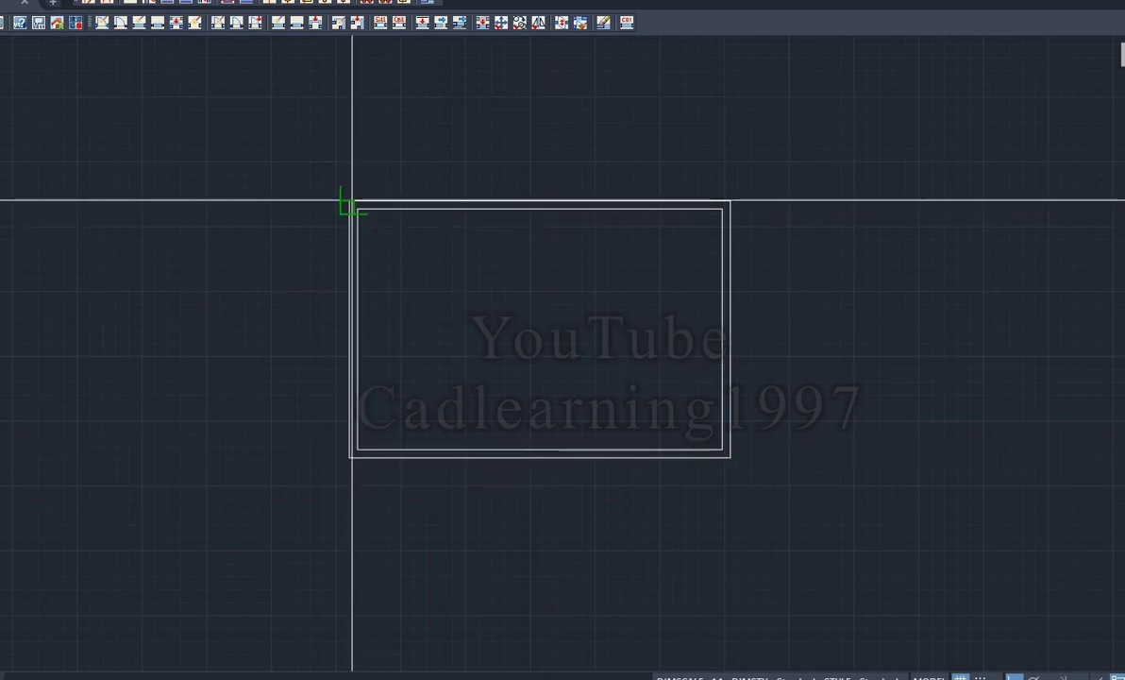
click(353, 200)
key(Return)
key(Return)
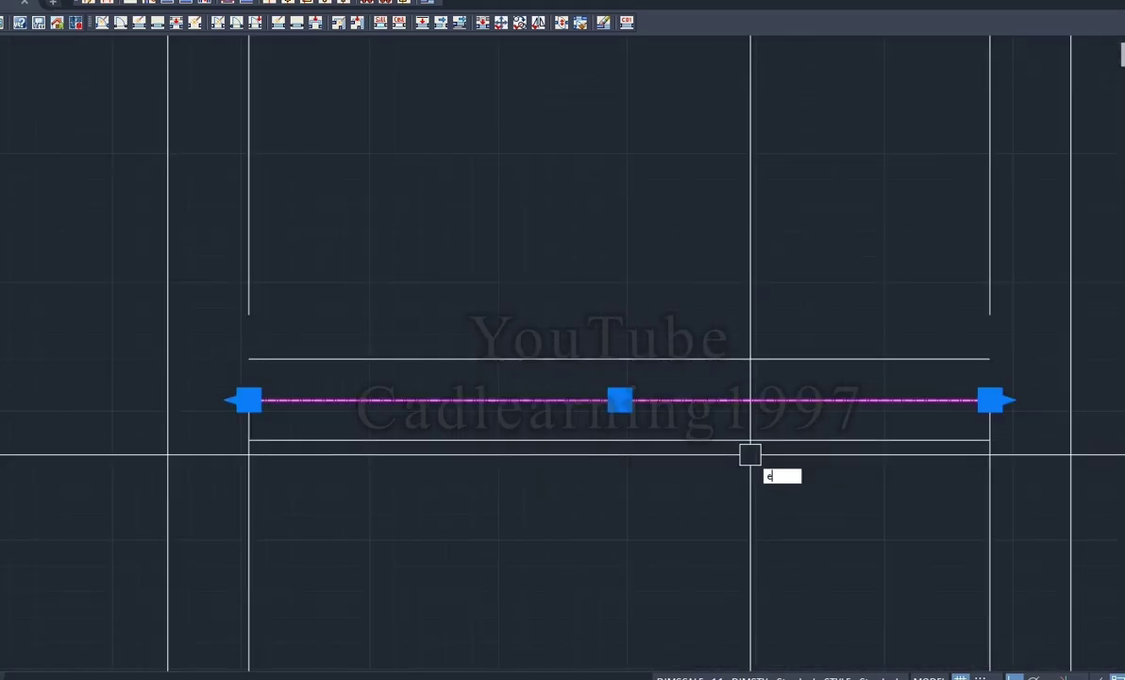
Step: Delete the extra middle wall line and zoom around the plan to review the side rooms
key(Delete)
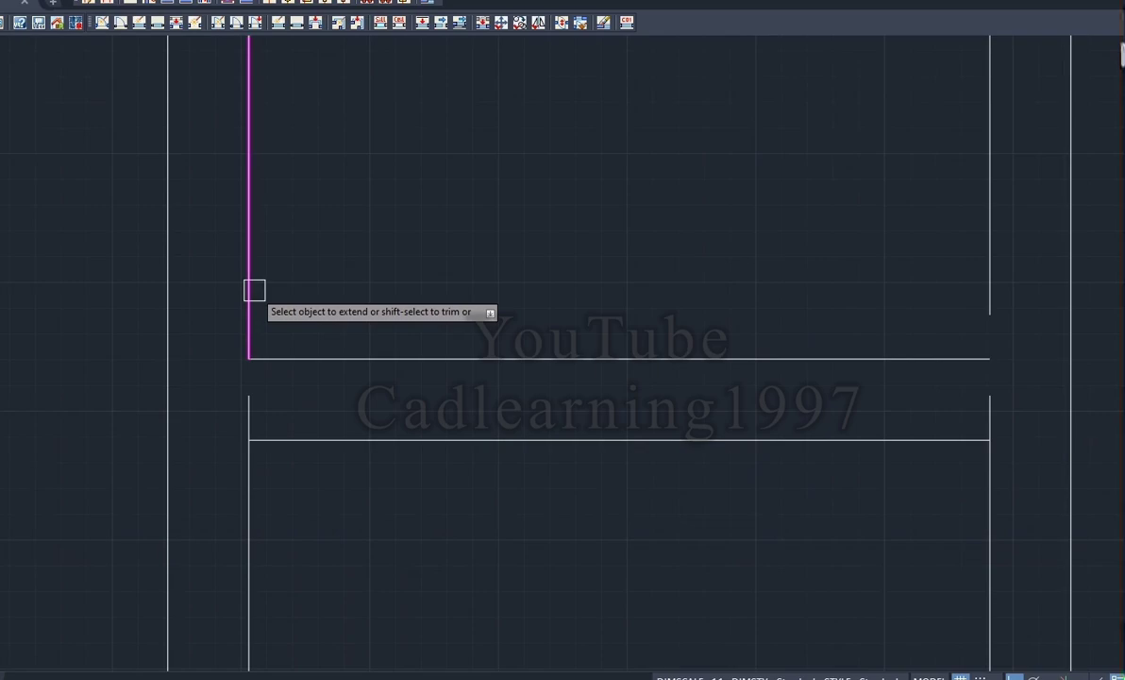
scroll(748, 454, down, 2)
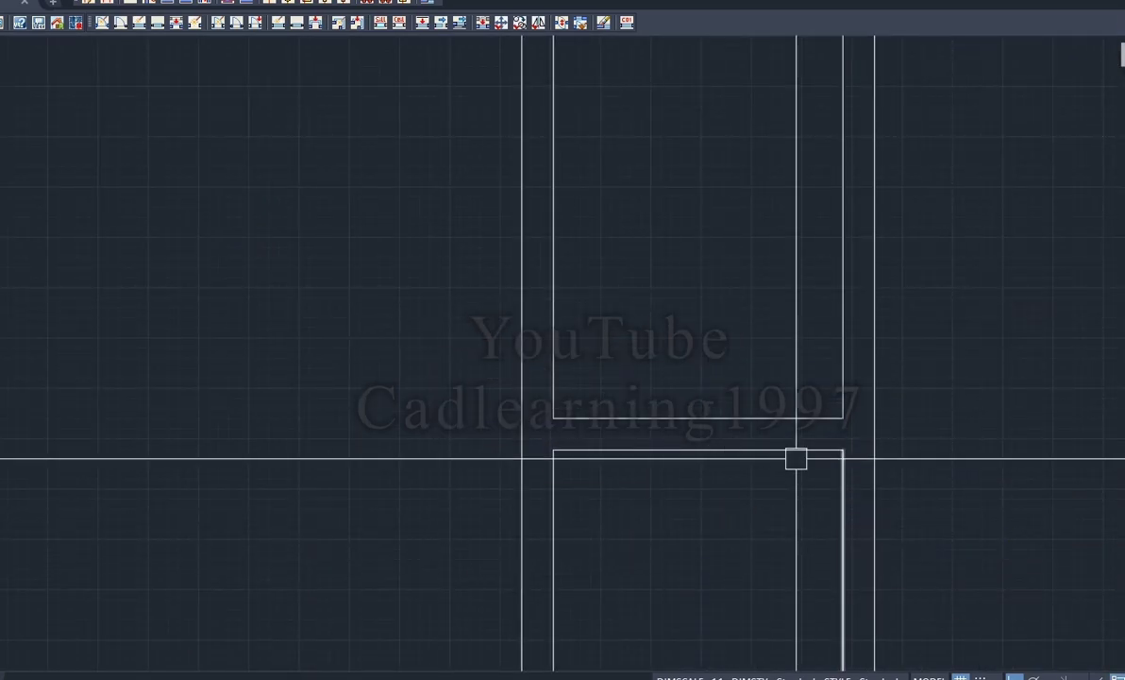
scroll(794, 460, down, 5)
scroll(955, 506, down, 2)
scroll(954, 472, up, 4)
scroll(745, 415, down, 2)
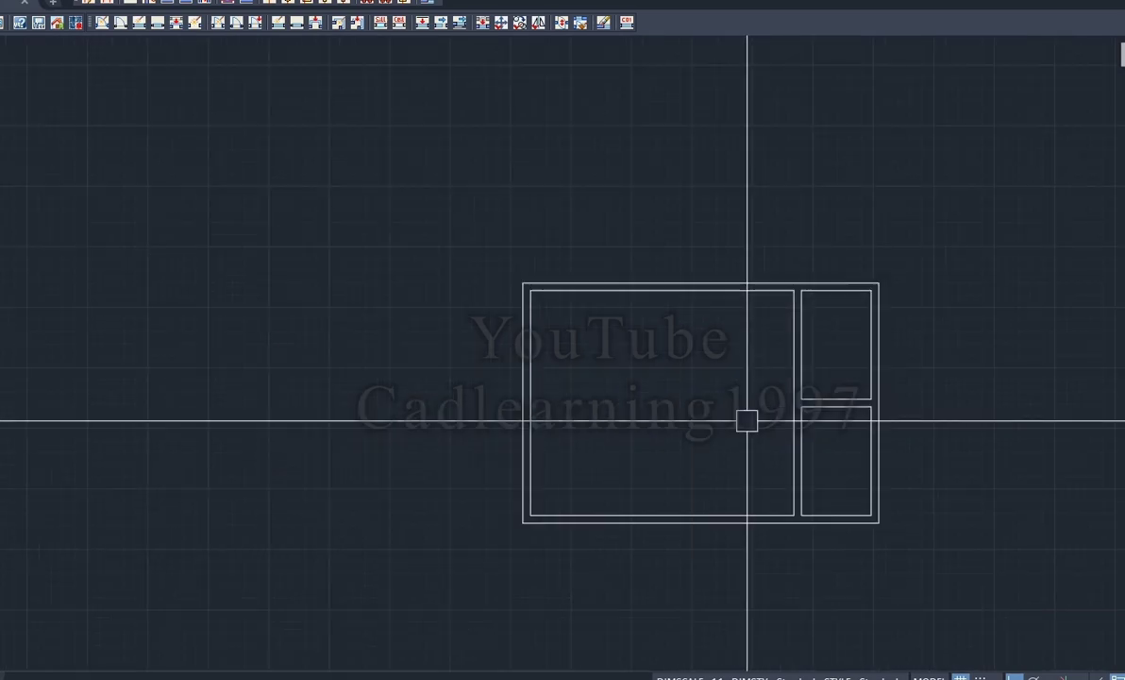
scroll(470, 434, up, 2)
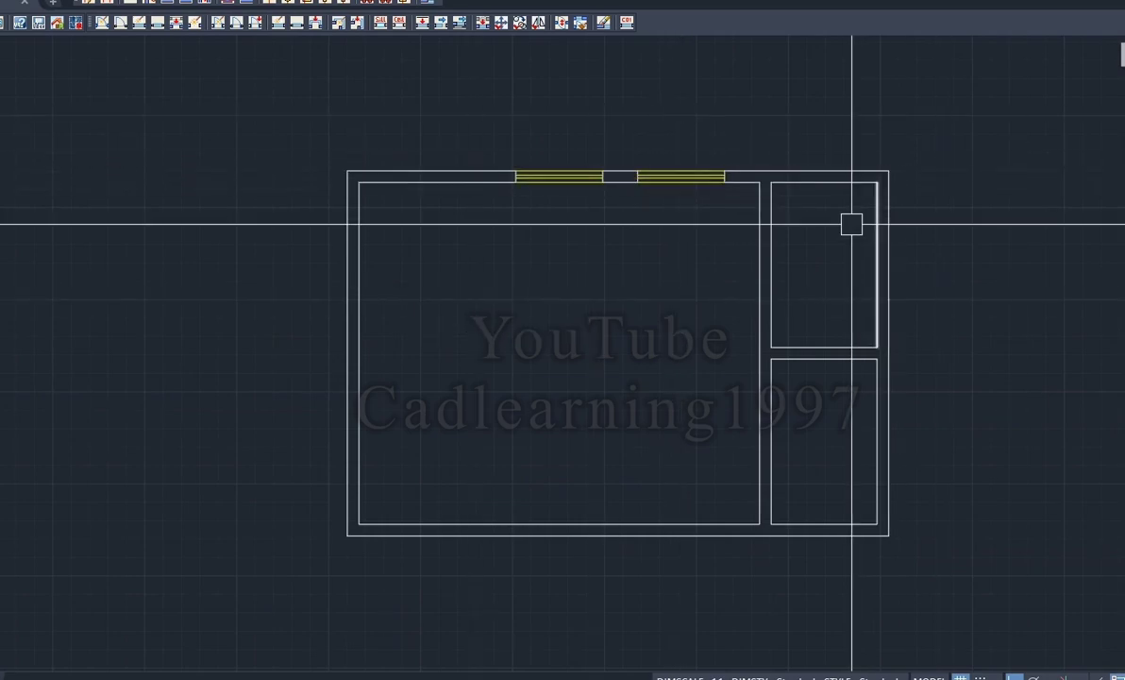
Step: Move the right window block next to the other window in the top wall
scroll(849, 208, up, 2)
scroll(606, 205, down, 2)
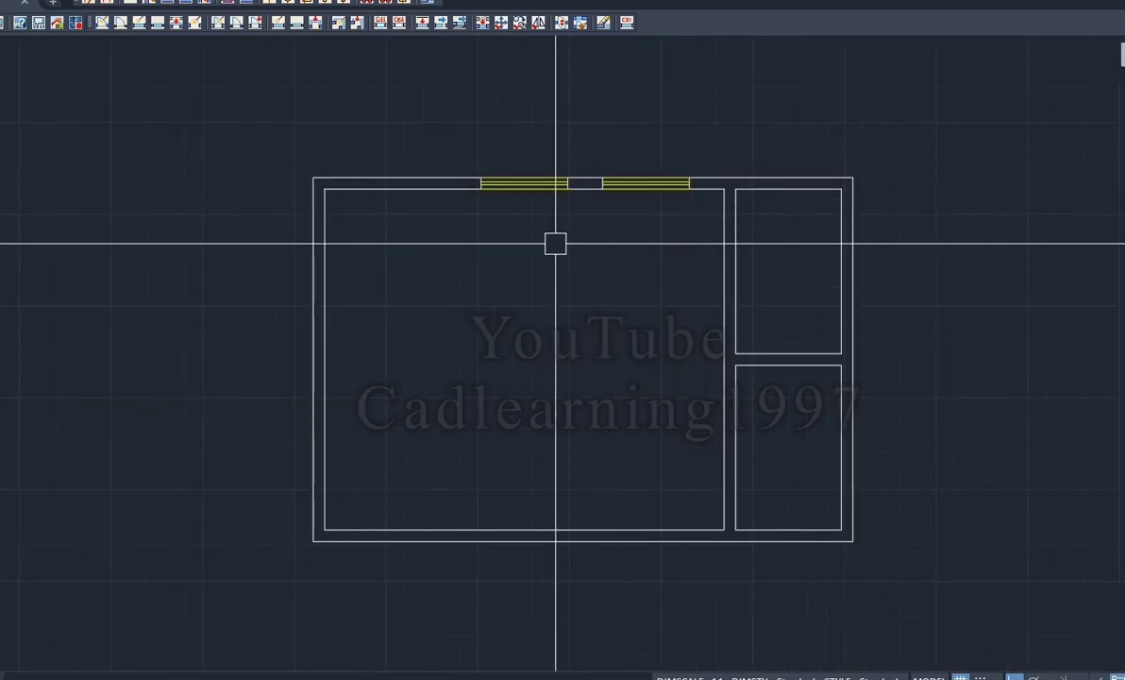
click(651, 185)
scroll(605, 194, up, 2)
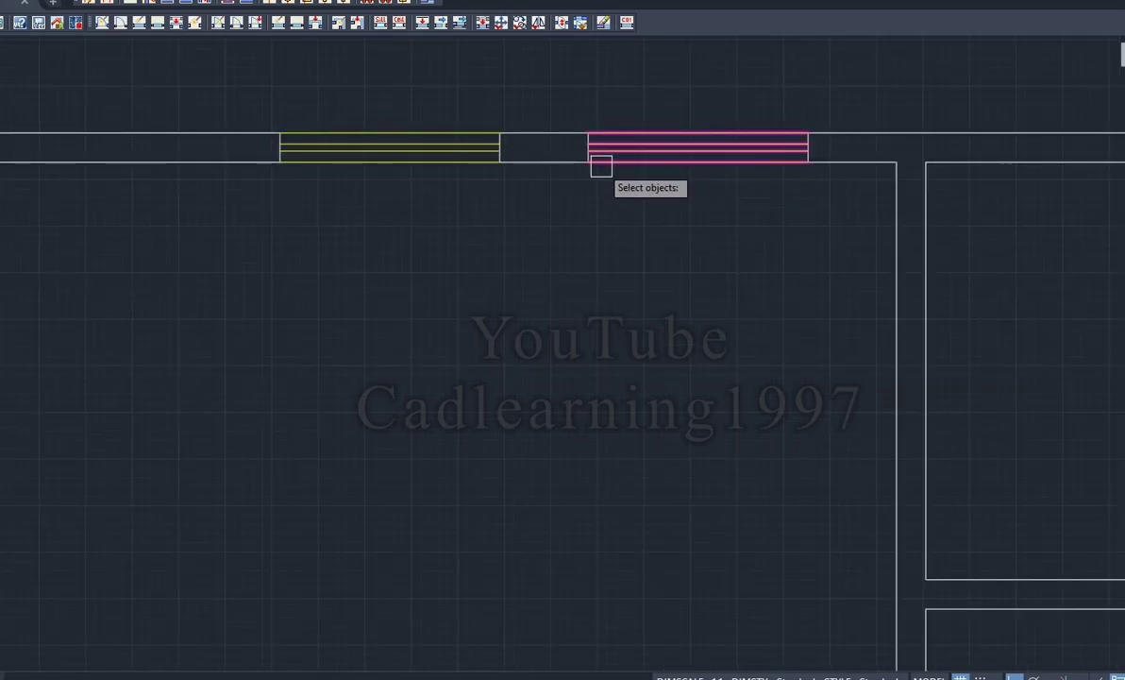
scroll(594, 168, down, 2)
key(Return)
click(604, 153)
scroll(595, 168, up, 2)
click(556, 151)
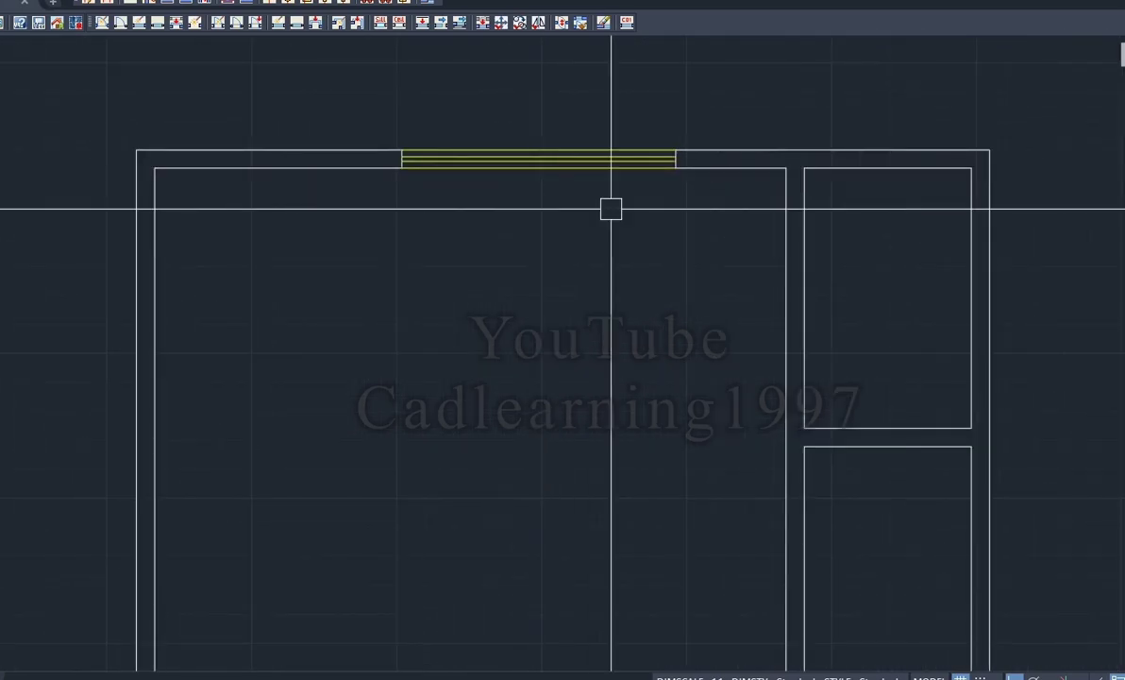
scroll(653, 335, down, 3)
text(a)
key(Return)
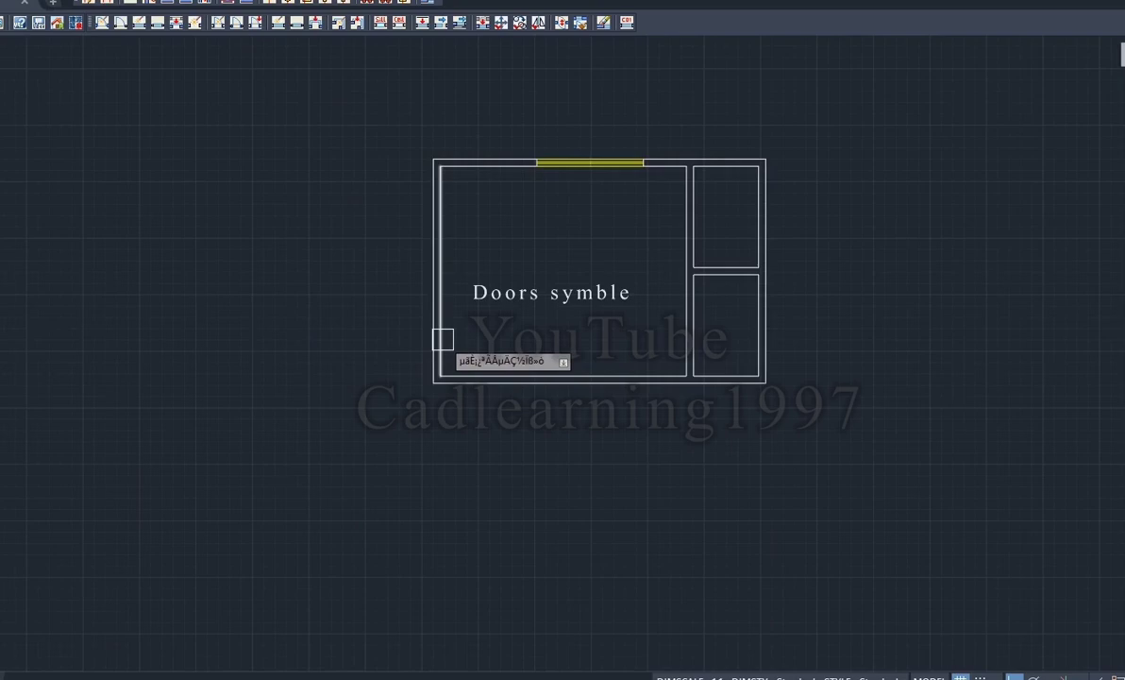
Step: Select the swing door at the bedroom's lower-left wall for copying
scroll(439, 382, up, 2)
scroll(488, 345, up, 2)
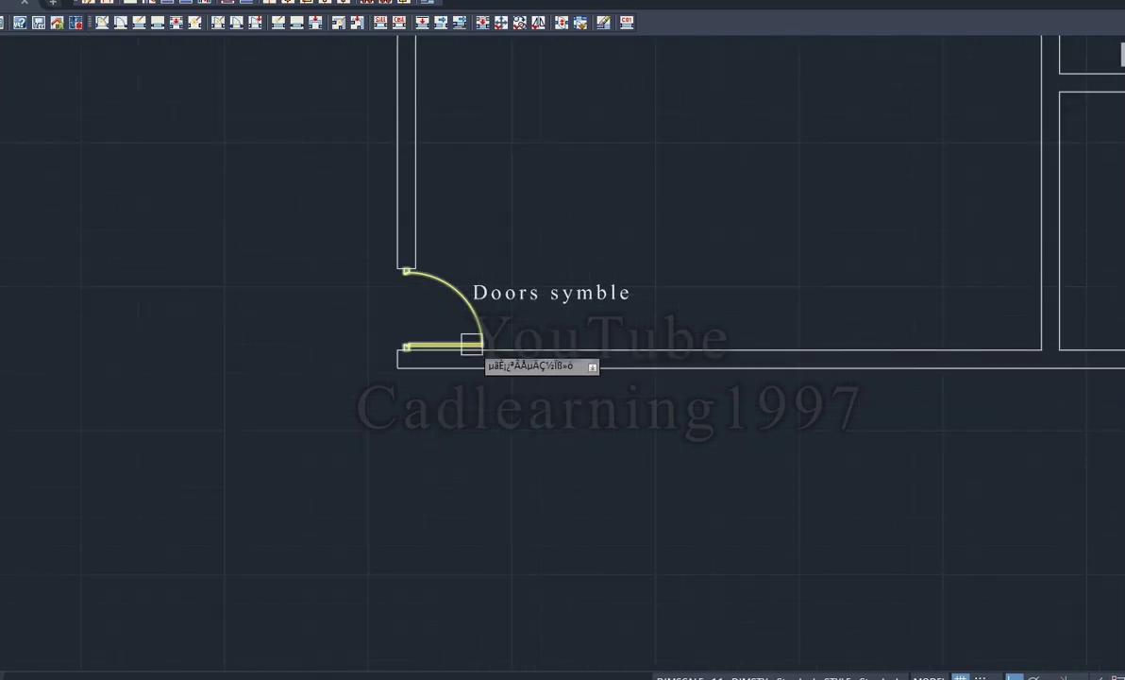
scroll(438, 315, down, 2)
scroll(464, 294, down, 2)
scroll(507, 348, up, 2)
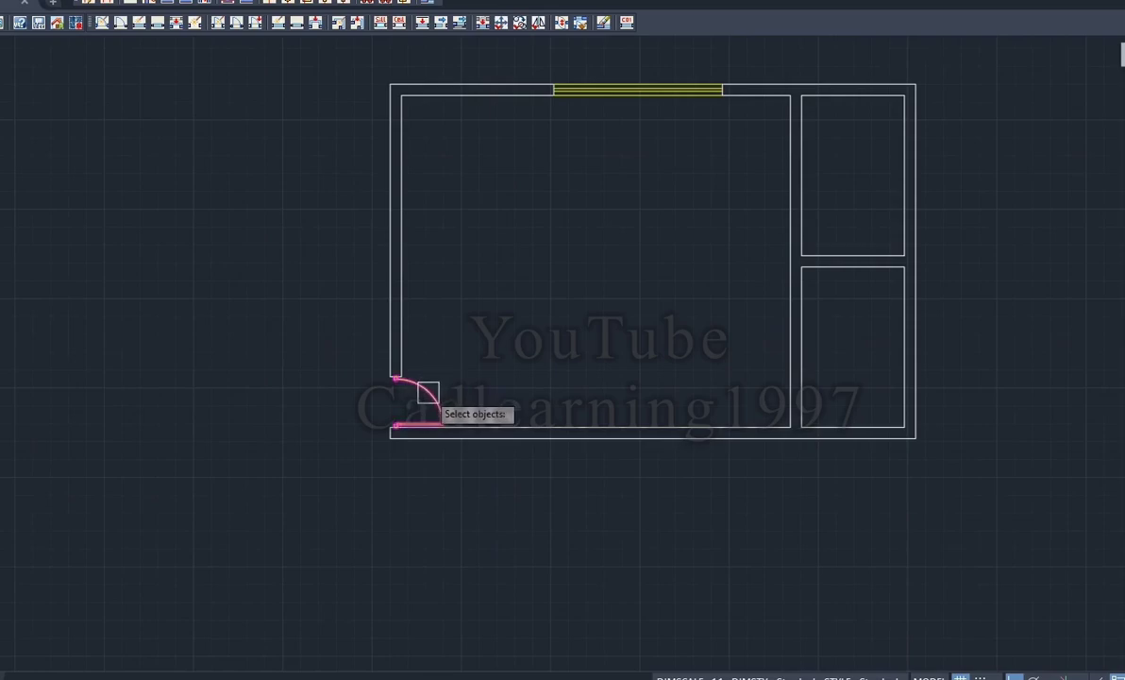
key(Return)
Step: Place a door opening from the bedroom into the upper side room
scroll(389, 377, up, 2)
scroll(397, 367, up, 2)
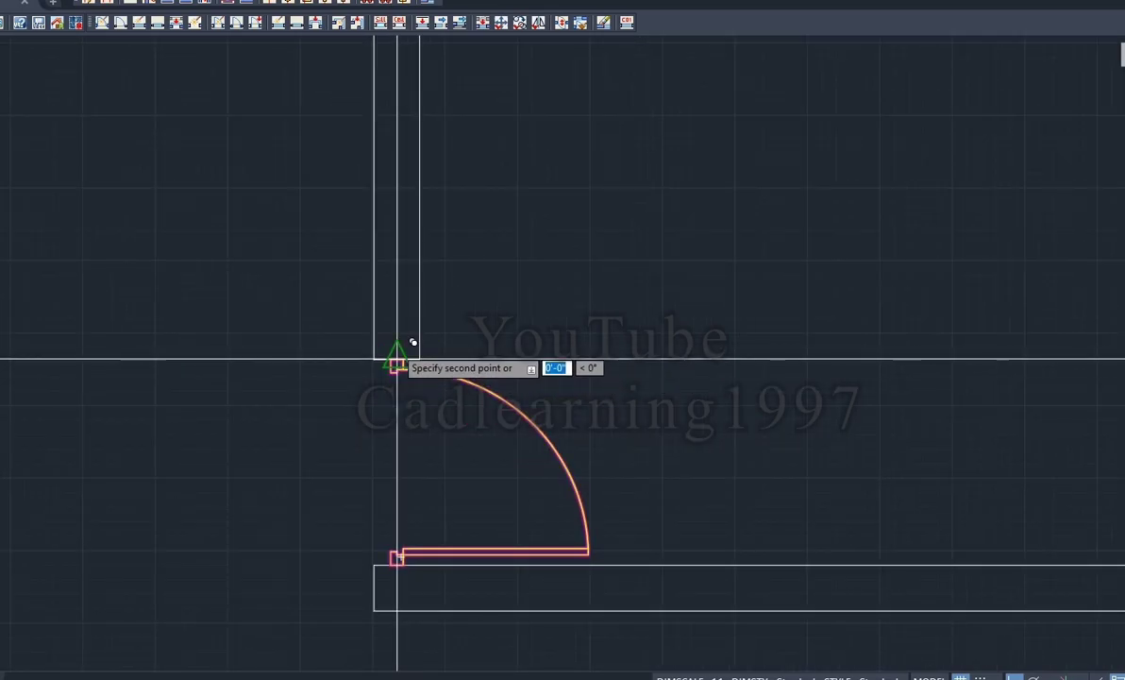
scroll(521, 450, down, 5)
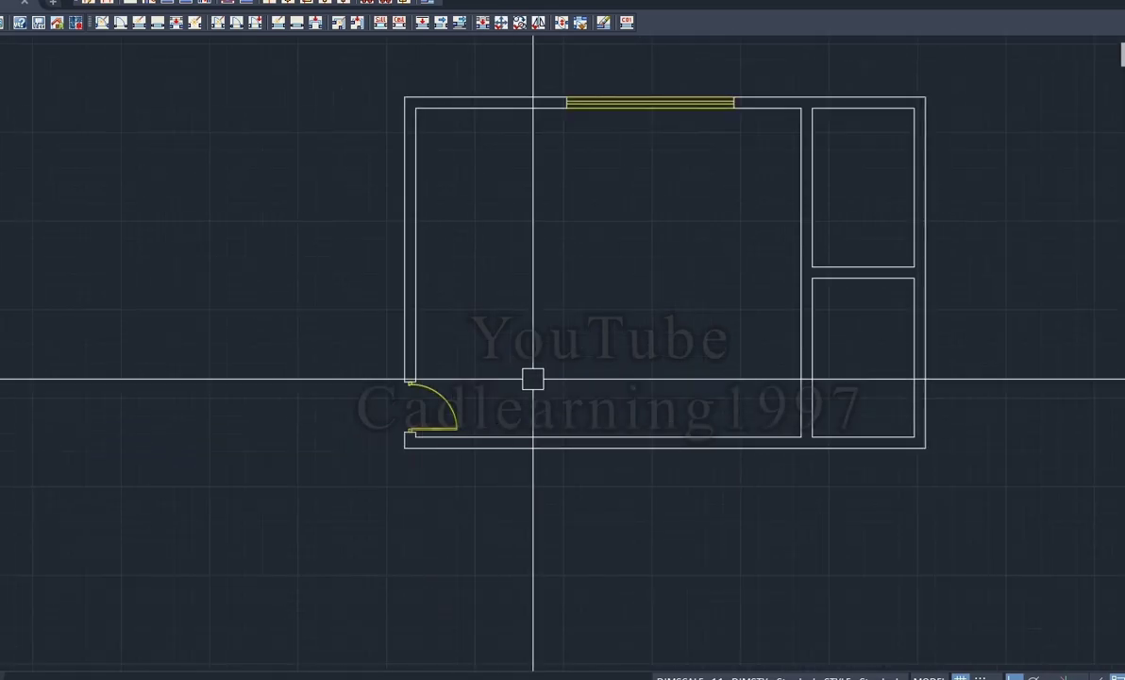
scroll(533, 376, down, 2)
scroll(668, 175, up, 2)
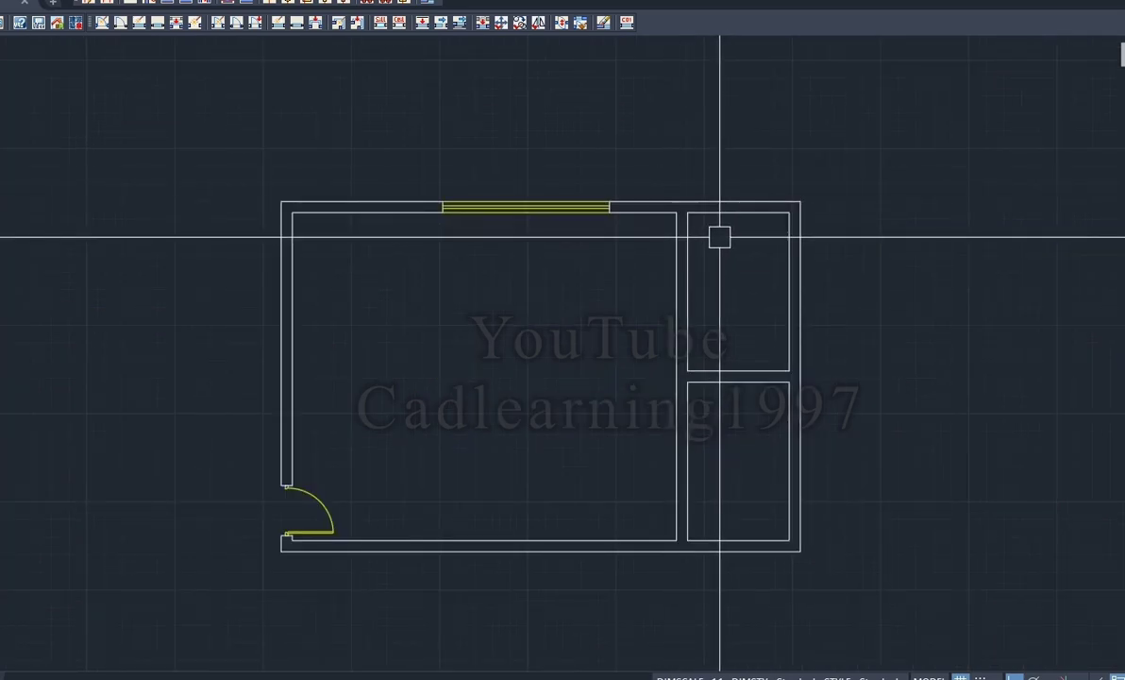
text(AD)
key(Return)
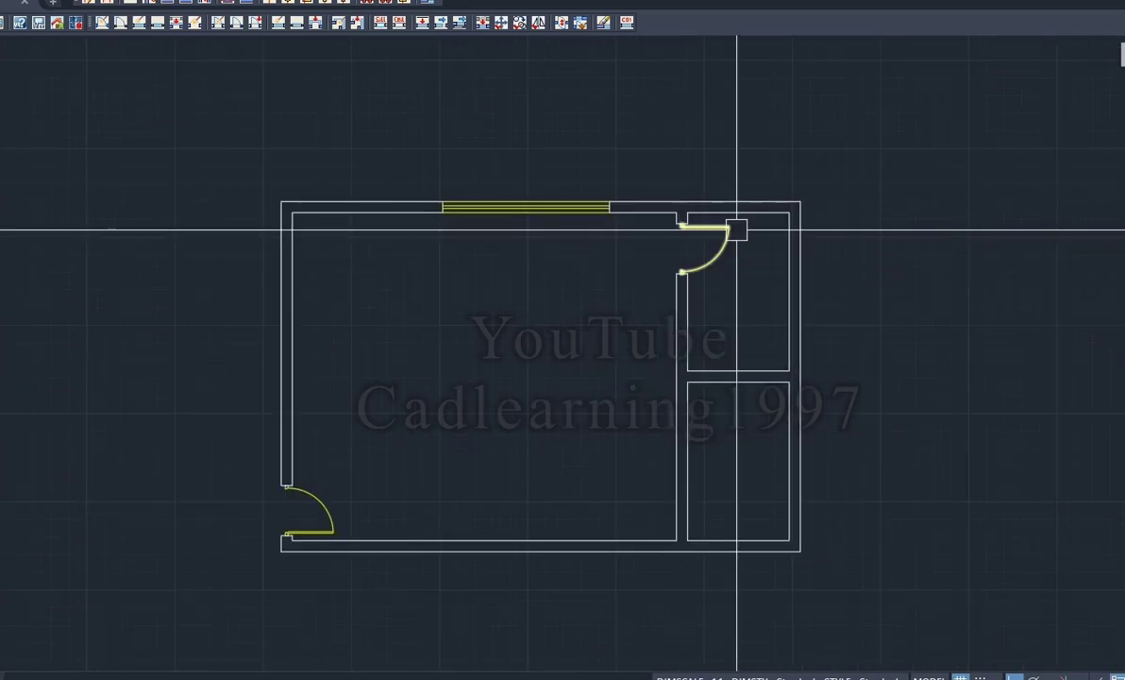
scroll(661, 304, down, 1)
scroll(720, 396, up, 1)
scroll(595, 359, up, 2)
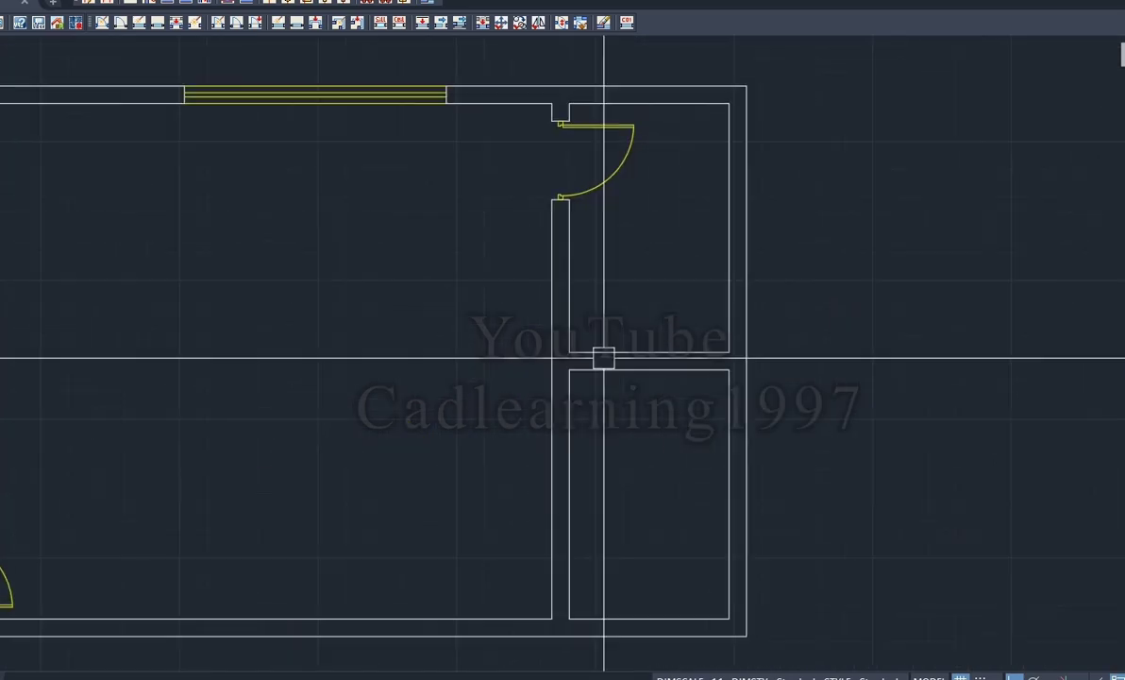
scroll(524, 461, up, 1)
scroll(623, 483, down, 2)
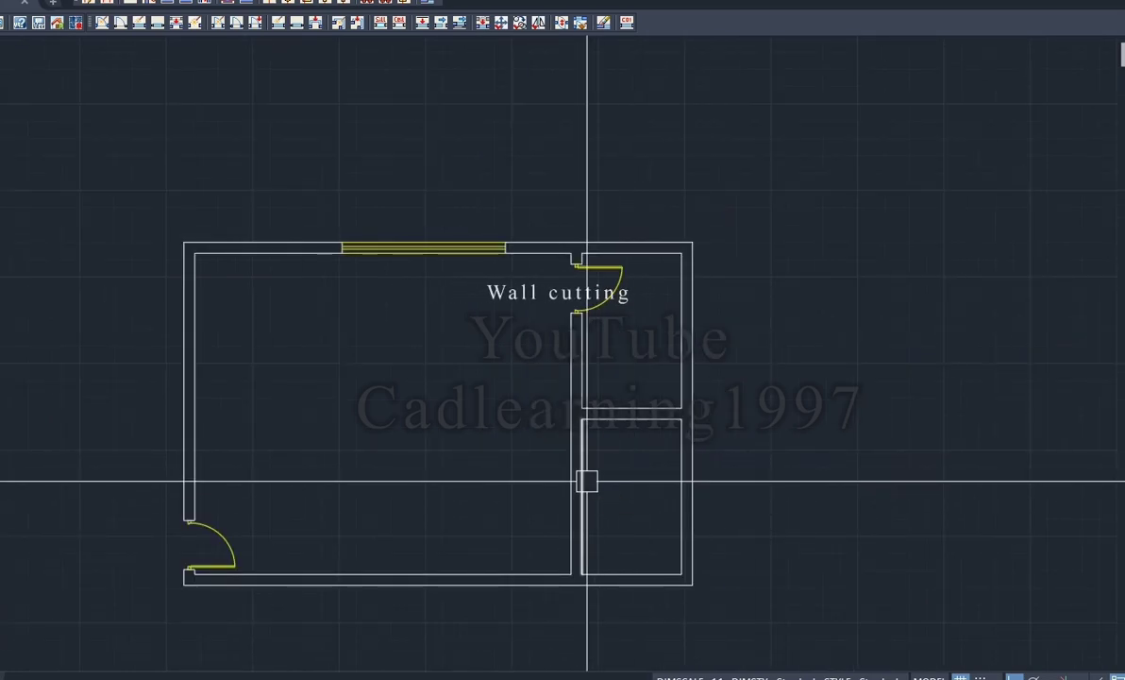
Step: Trim an opening in the dividing wall, choosing its line from the selection cycling list
click(612, 411)
click(662, 471)
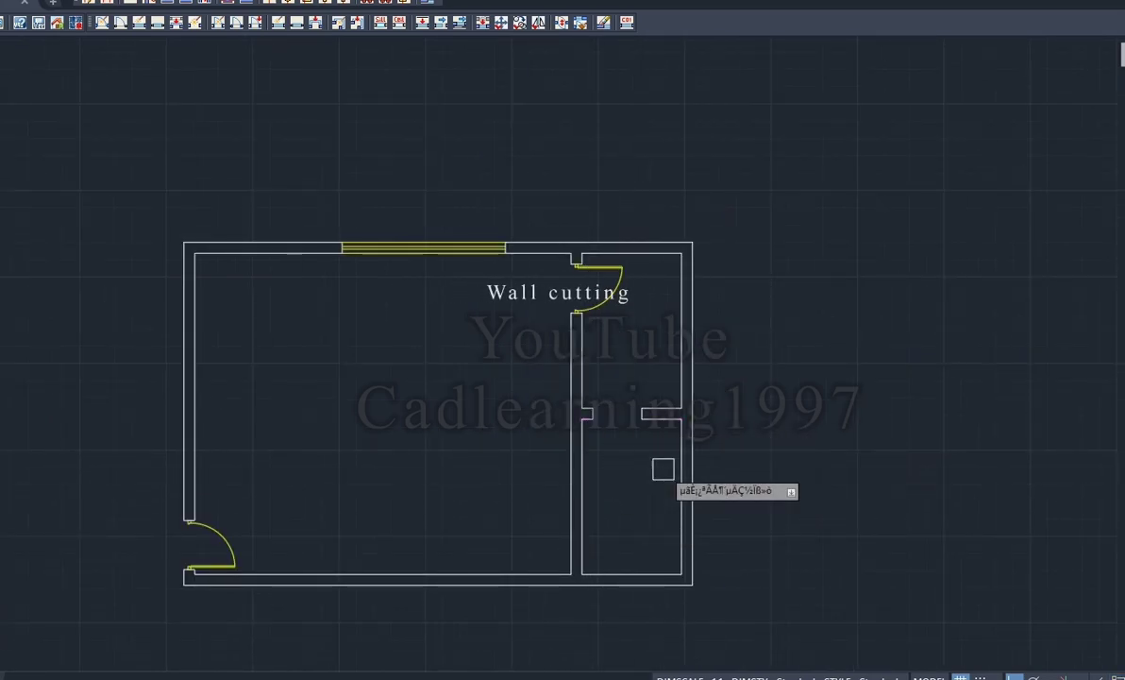
scroll(609, 416, up, 2)
scroll(652, 419, down, 2)
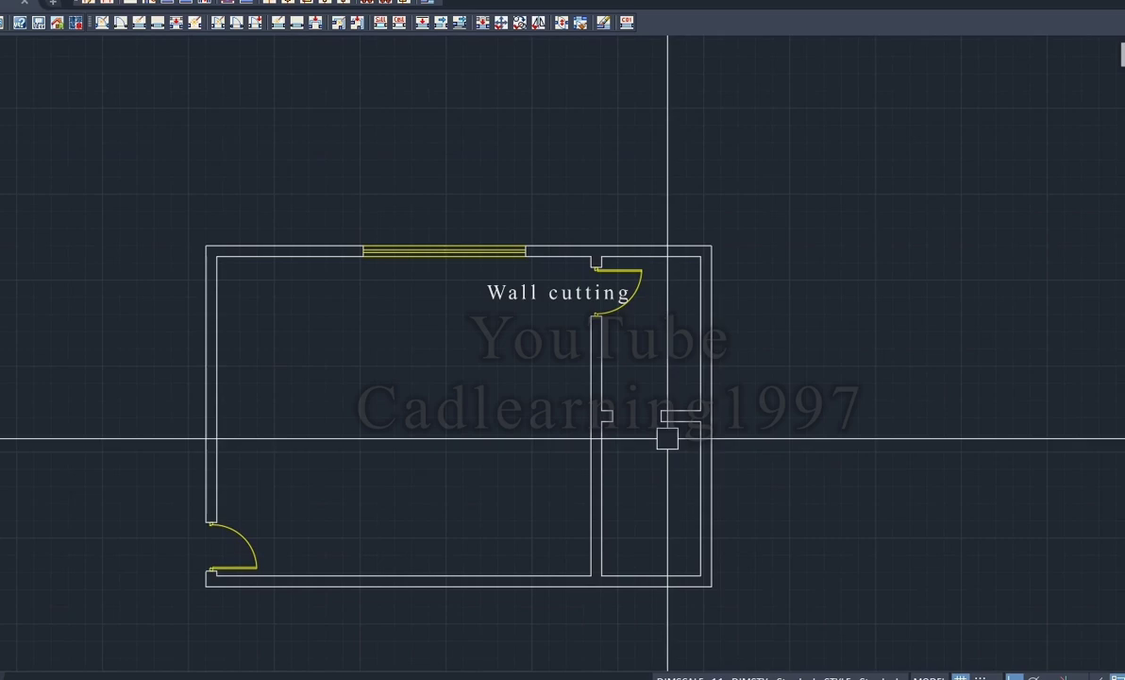
scroll(631, 471, down, 1)
scroll(642, 489, up, 1)
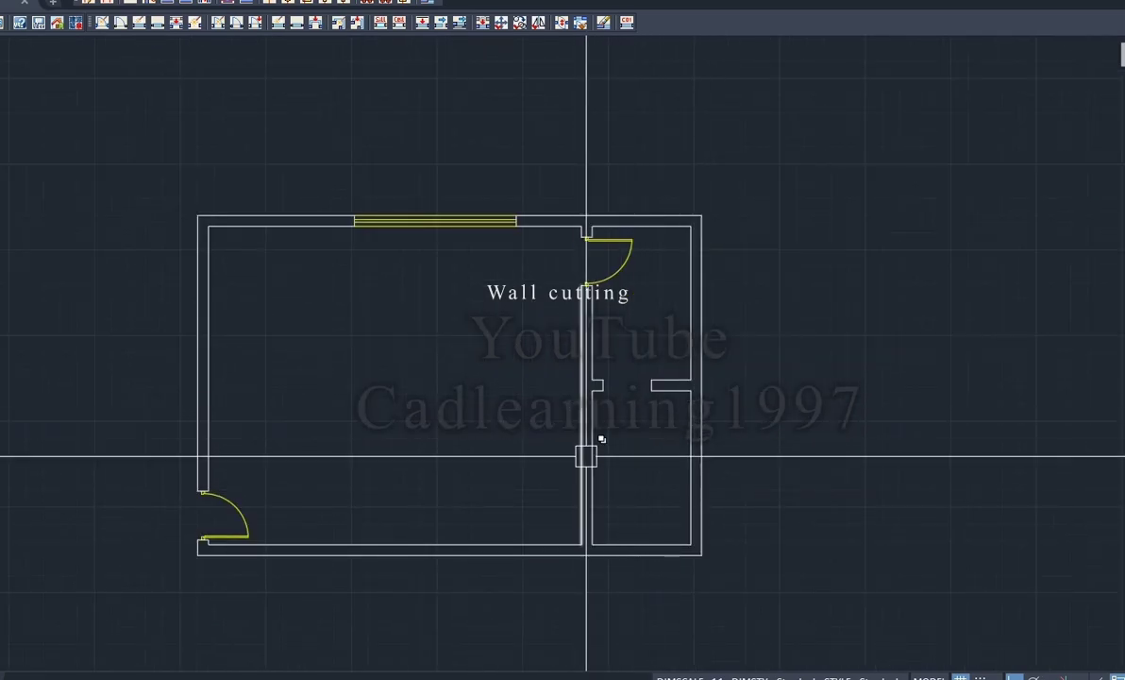
click(582, 546)
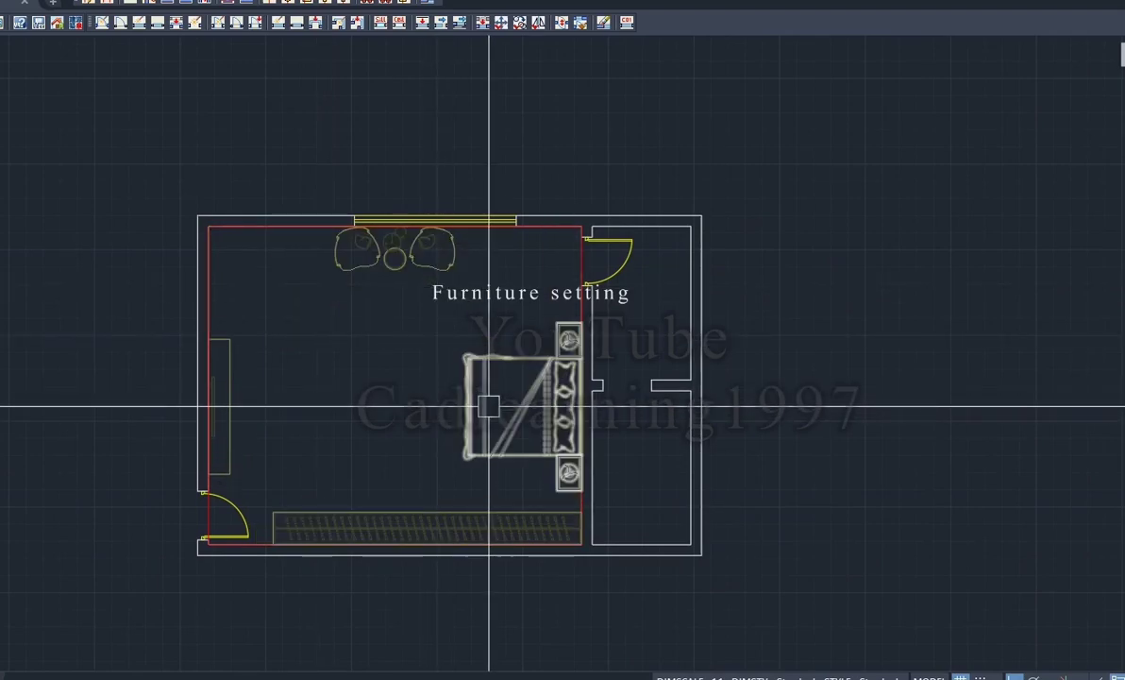
Step: Move the door and place the toilet against the bathroom's right wall
scroll(236, 401, up, 2)
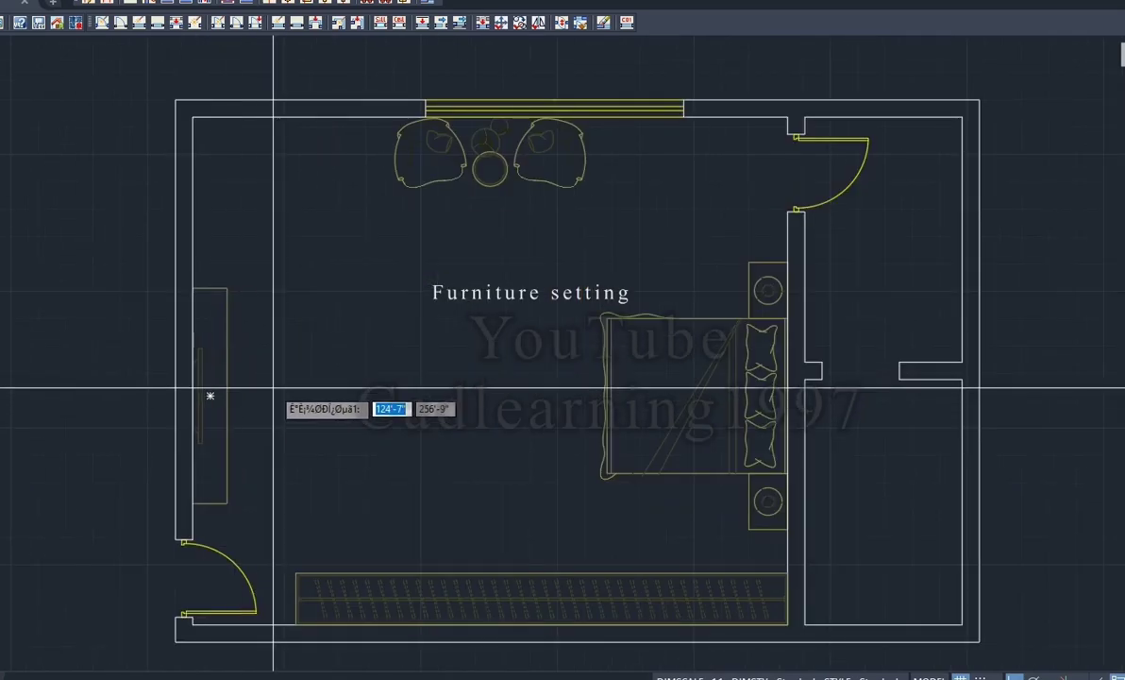
scroll(283, 406, down, 2)
scroll(250, 529, up, 2)
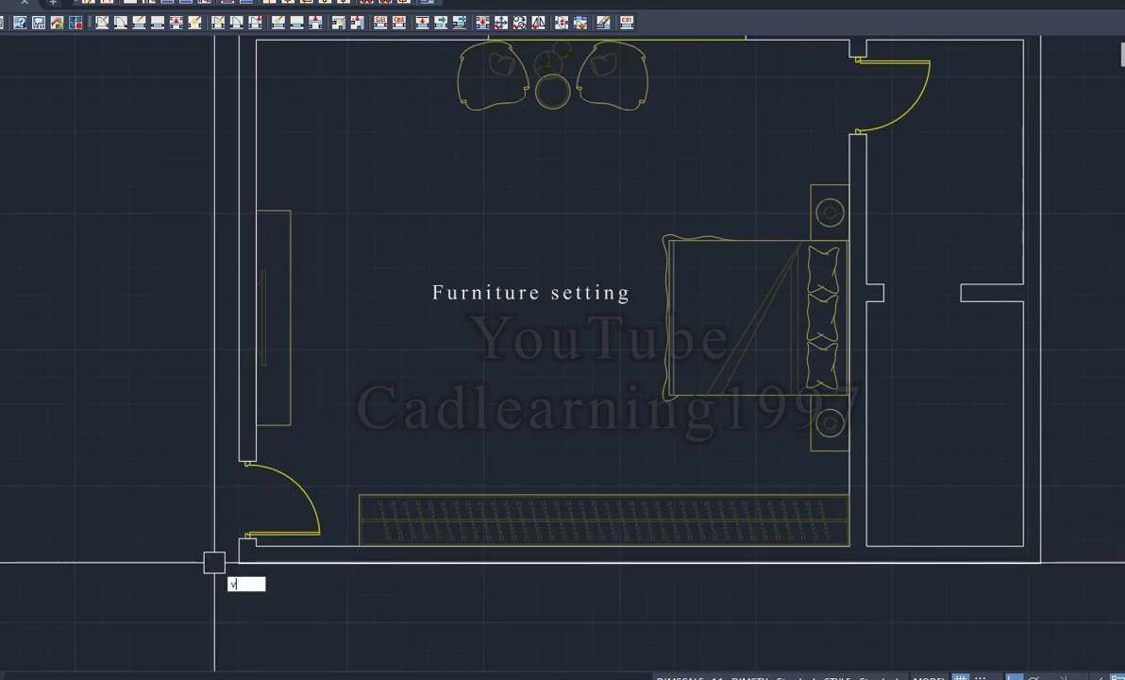
key(Return)
scroll(246, 467, up, 4)
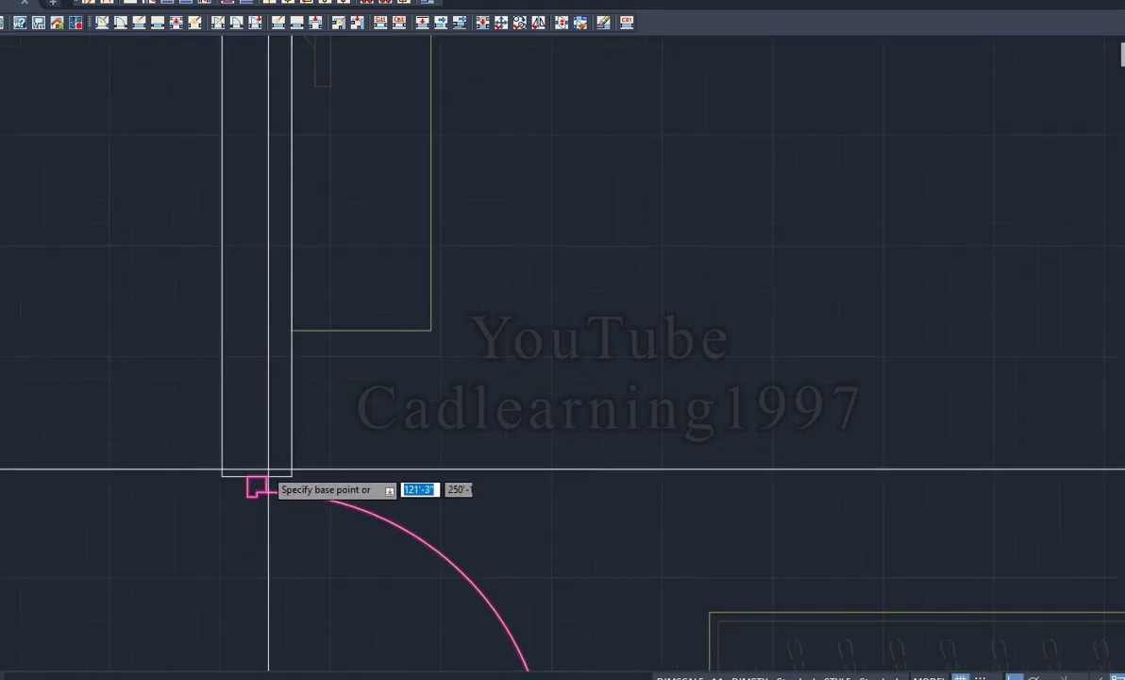
click(249, 472)
scroll(263, 433, down, 5)
scroll(310, 472, up, 2)
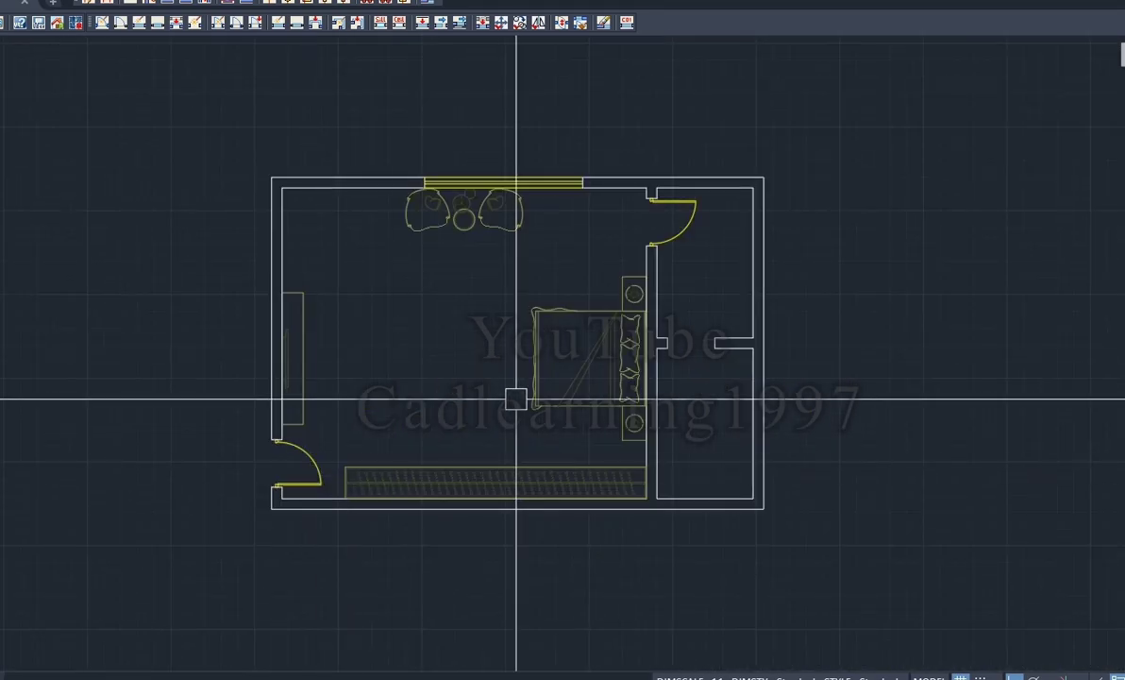
click(703, 526)
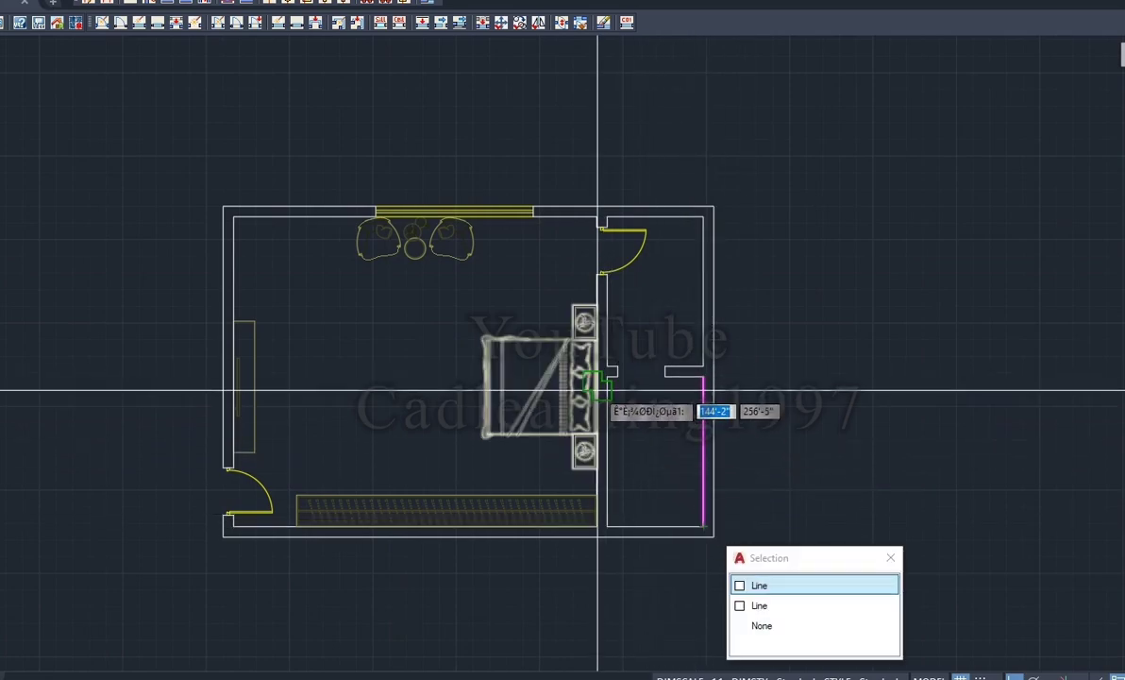
click(647, 443)
scroll(648, 447, up, 2)
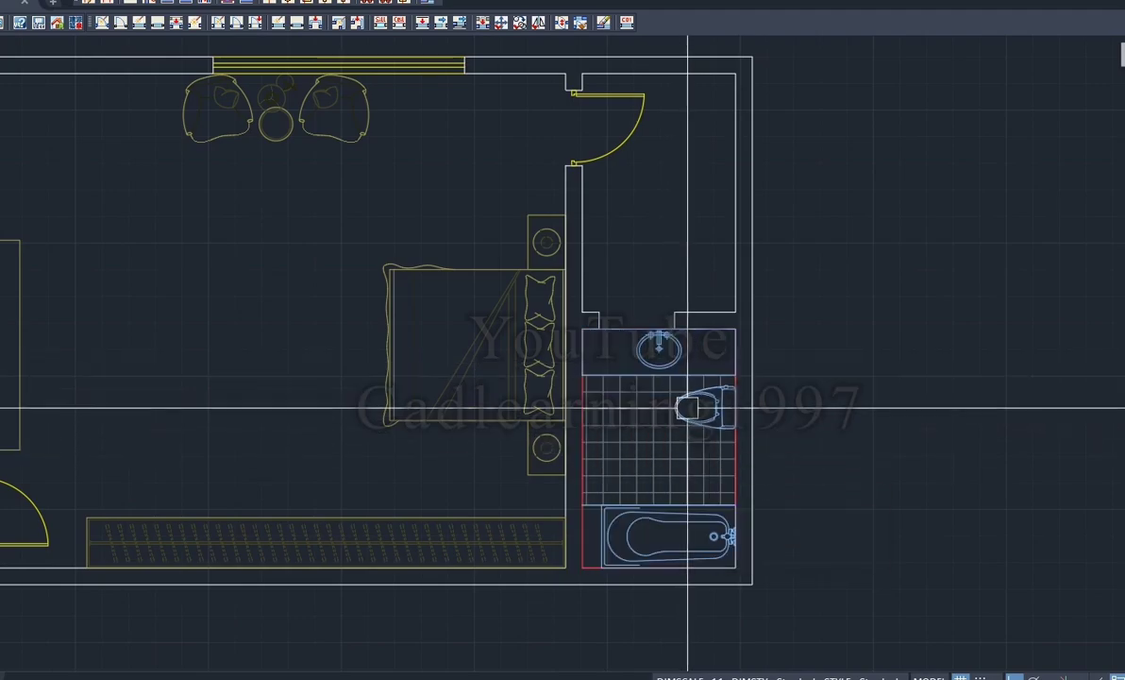
click(694, 443)
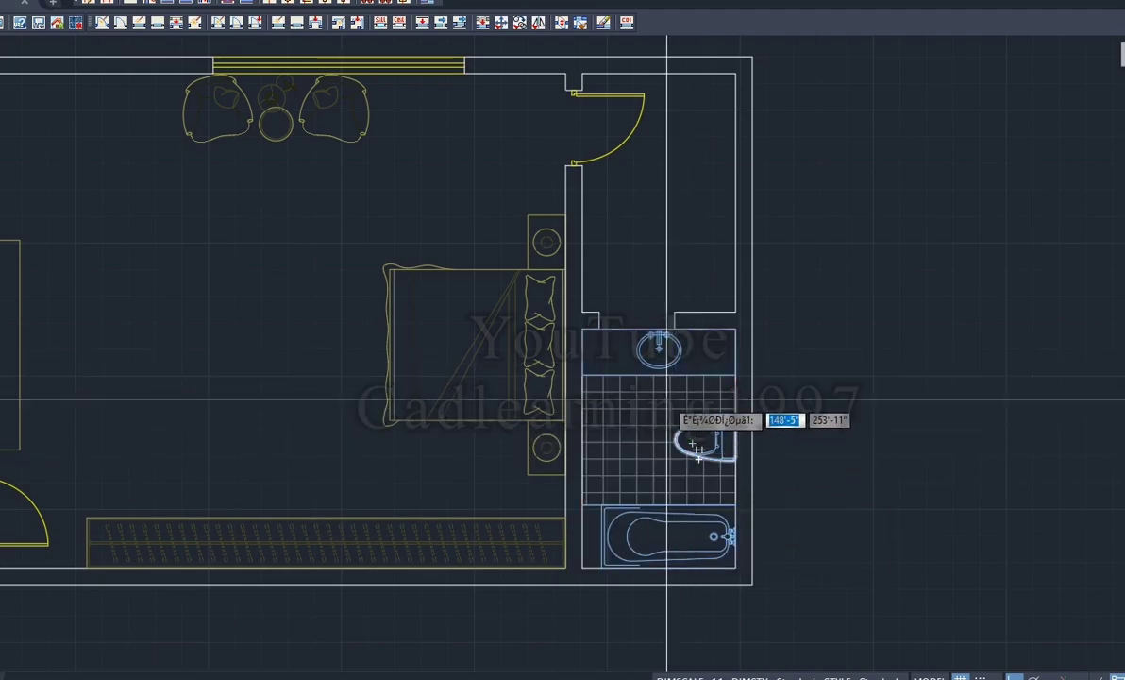
scroll(689, 378, up, 3)
scroll(717, 359, up, 4)
Step: Move the sink from its centre point against the bathroom's right wall
click(628, 355)
click(478, 325)
key(m)
key(Return)
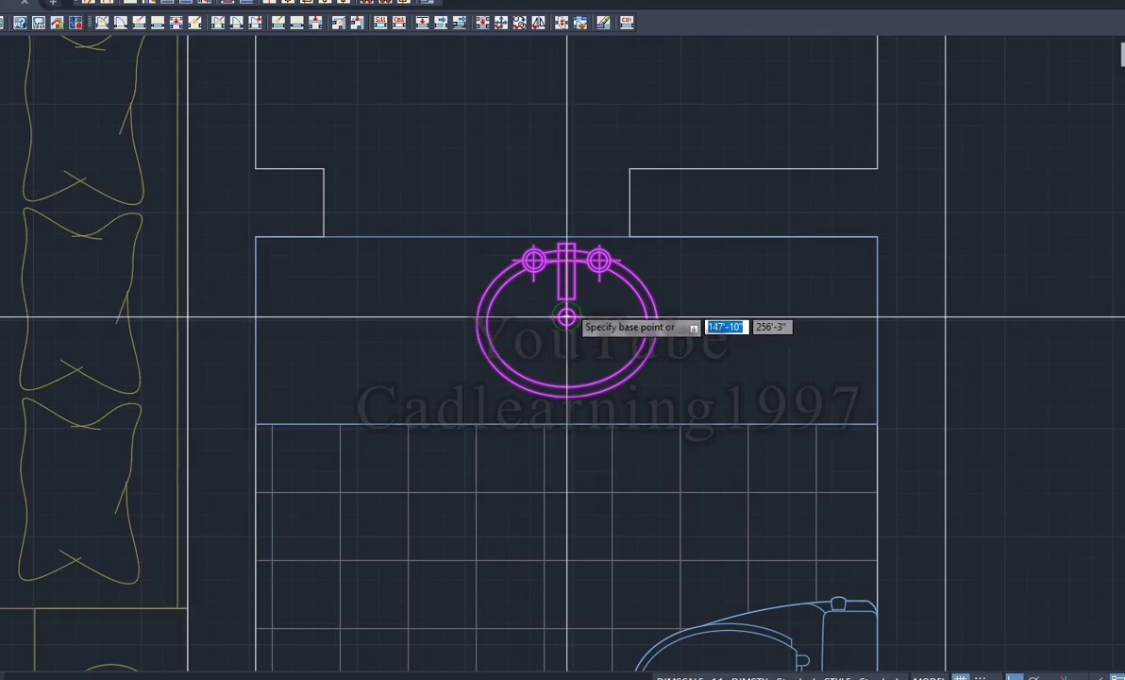
click(566, 318)
click(737, 317)
Step: Begin a selection window around the bare wall plan on the right
scroll(737, 328, down, 4)
scroll(738, 330, down, 4)
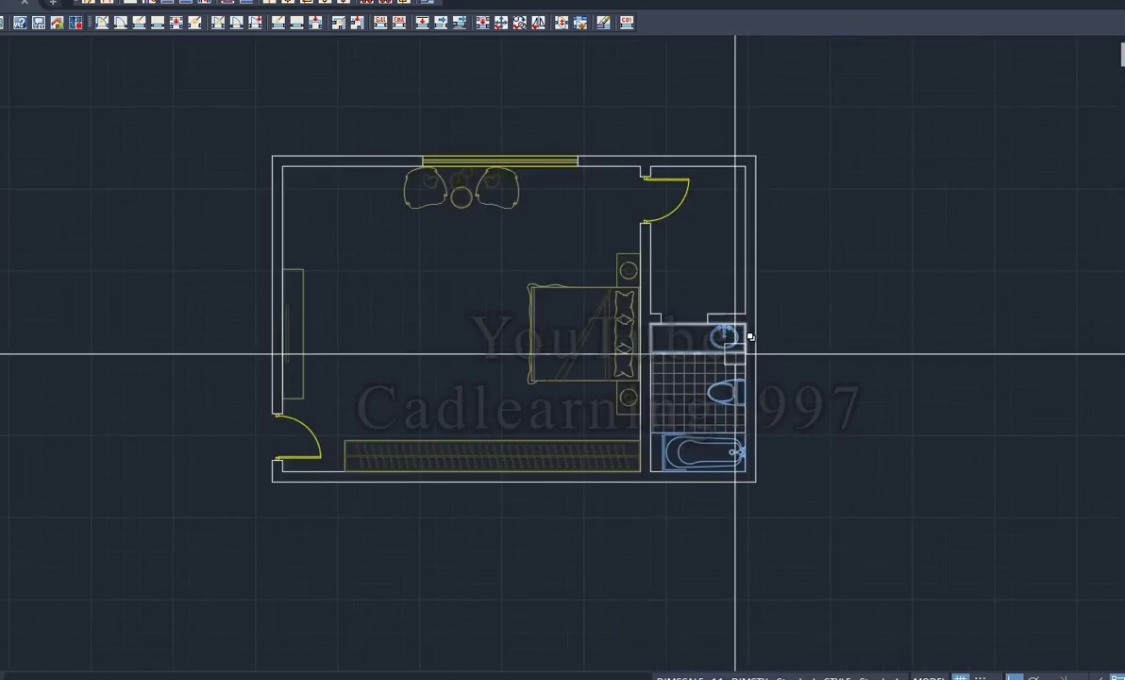
scroll(661, 284, down, 1)
click(564, 216)
Step: Generate outside dimension chains on all four sides of the right plan, 30'-8" overall width
click(1005, 528)
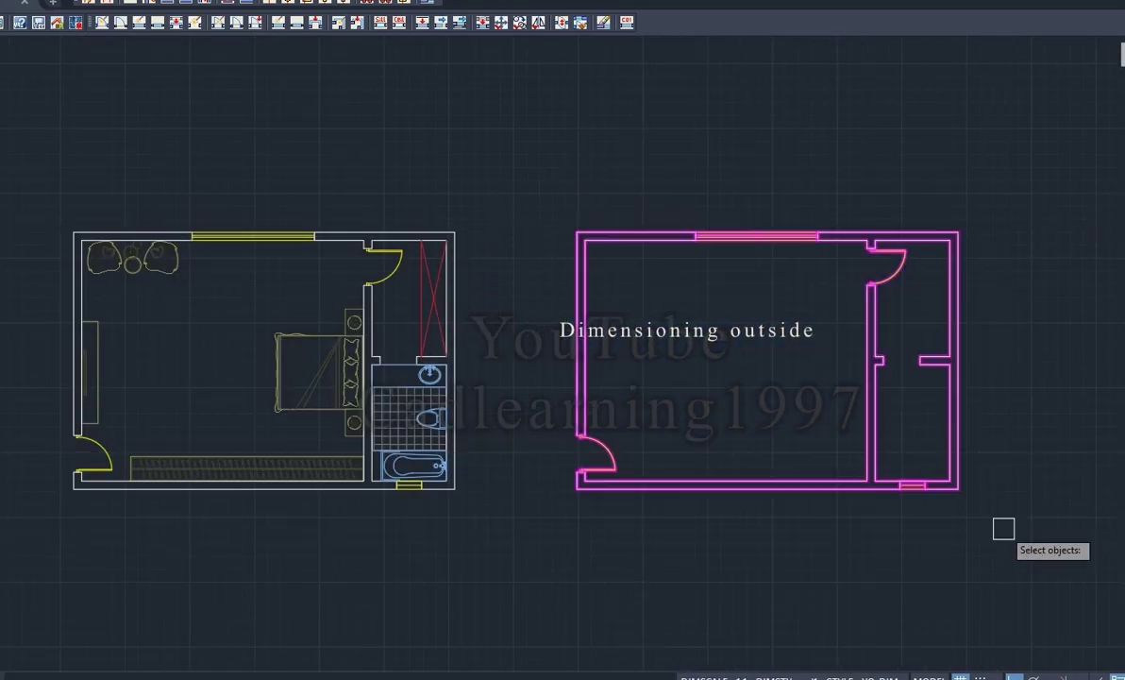
key(Return)
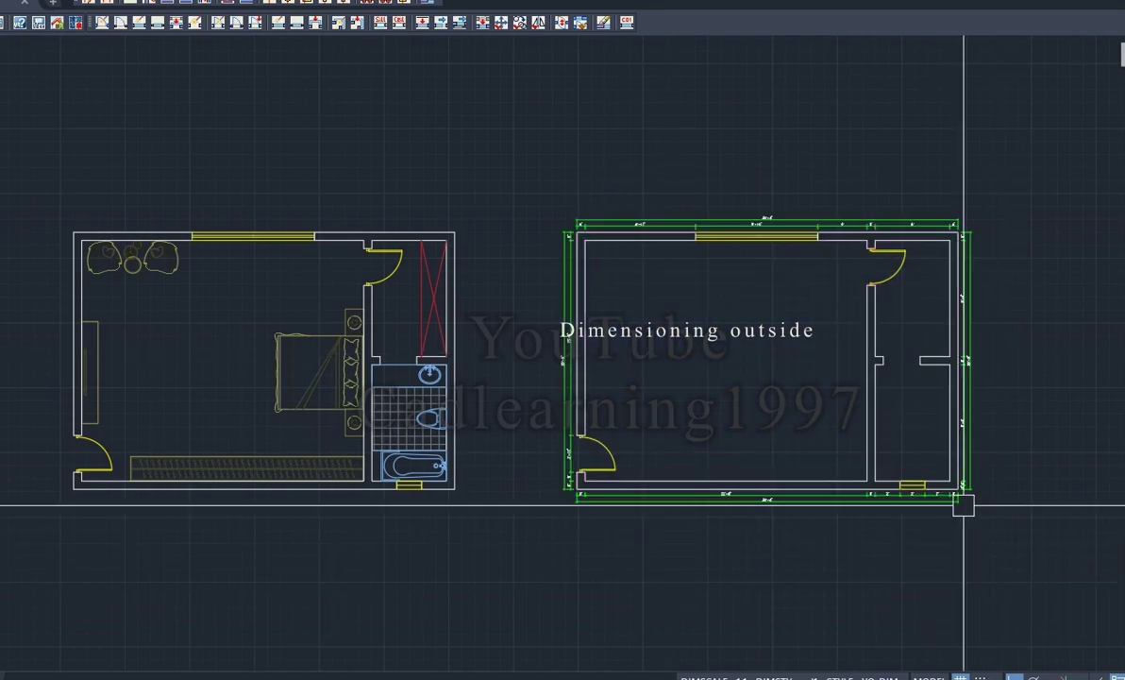
scroll(847, 433, up, 5)
scroll(865, 264, up, 3)
scroll(850, 236, down, 4)
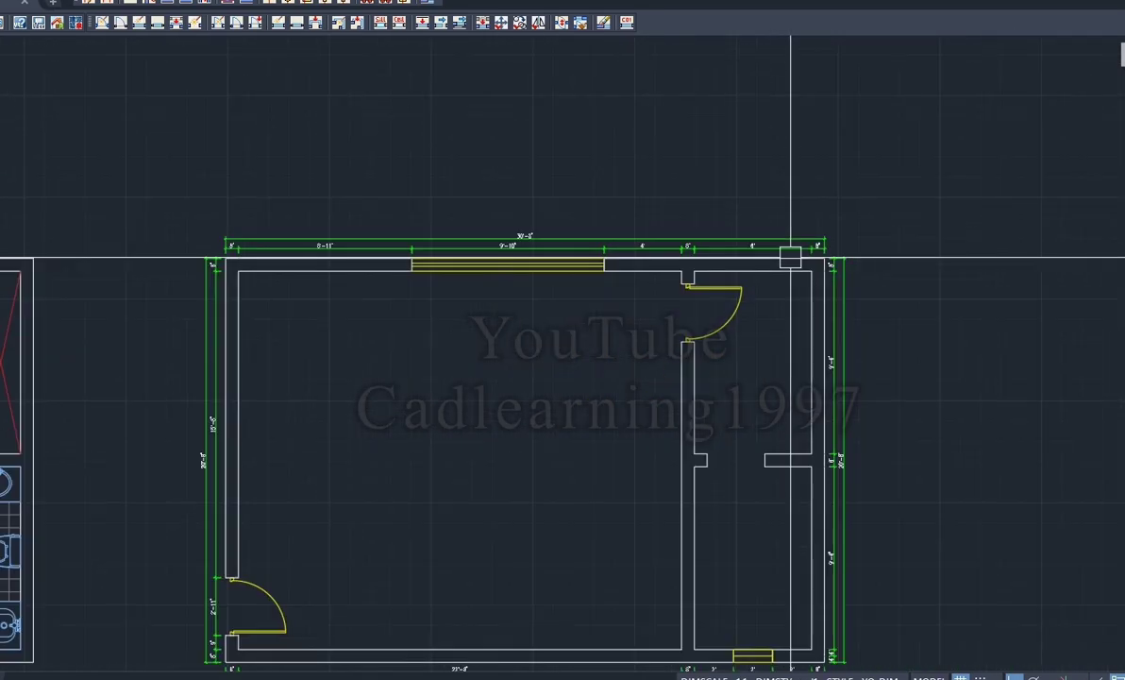
scroll(437, 568, down, 2)
scroll(468, 476, up, 4)
scroll(805, 371, down, 4)
scroll(714, 461, up, 2)
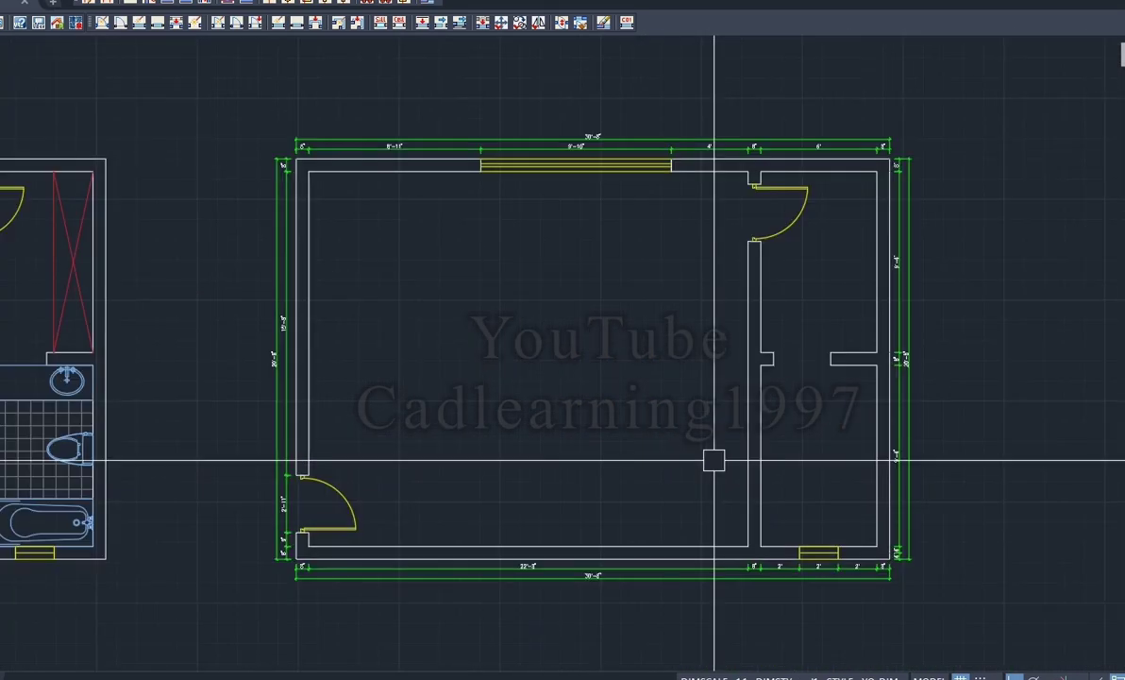
key(Return)
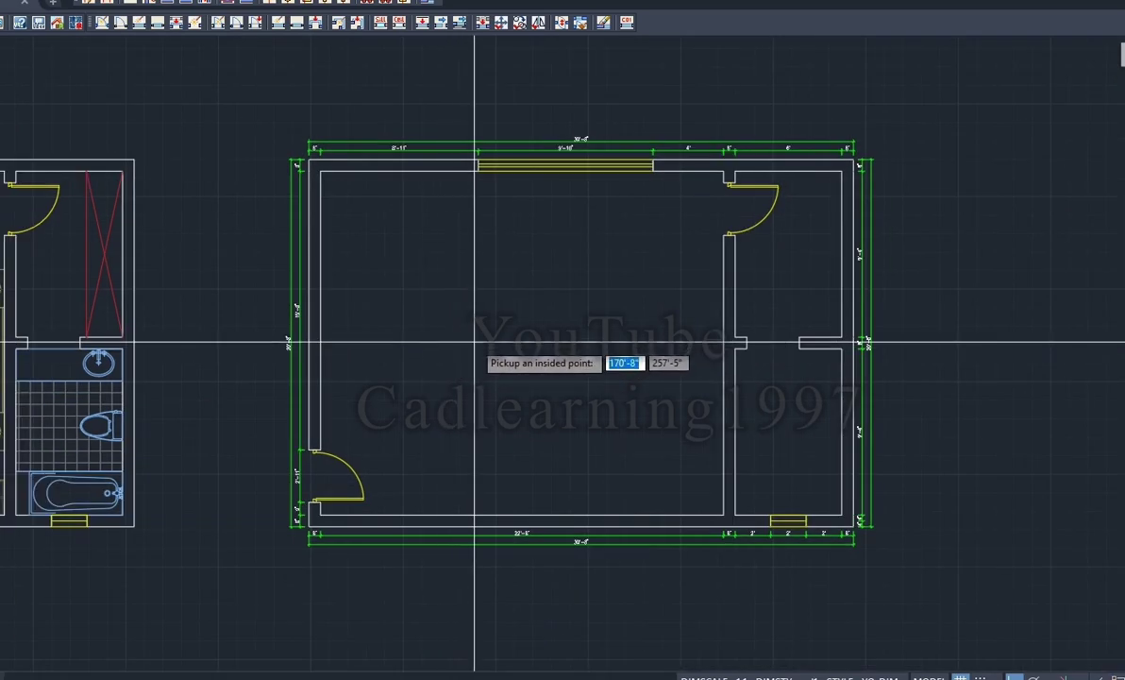
Step: Label bedroom 40.772m² and bathroom 10.597m², placing the Total=51.369m² note beside the plan
click(477, 339)
scroll(476, 339, up, 4)
scroll(589, 389, down, 4)
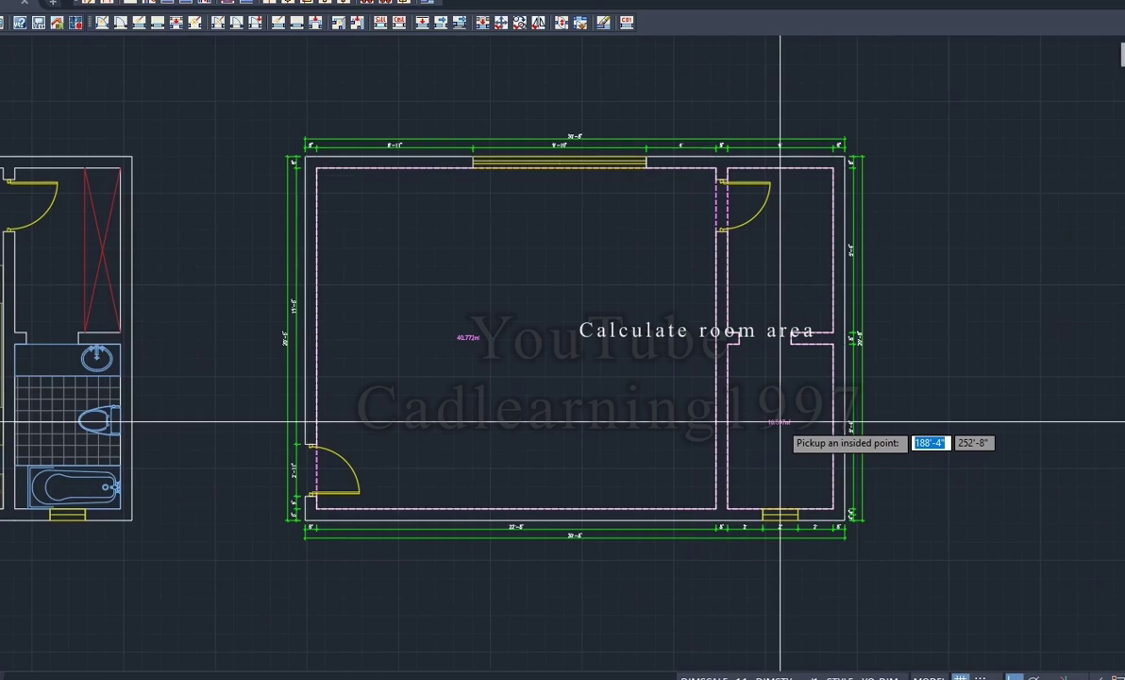
scroll(779, 422, up, 4)
scroll(766, 434, down, 6)
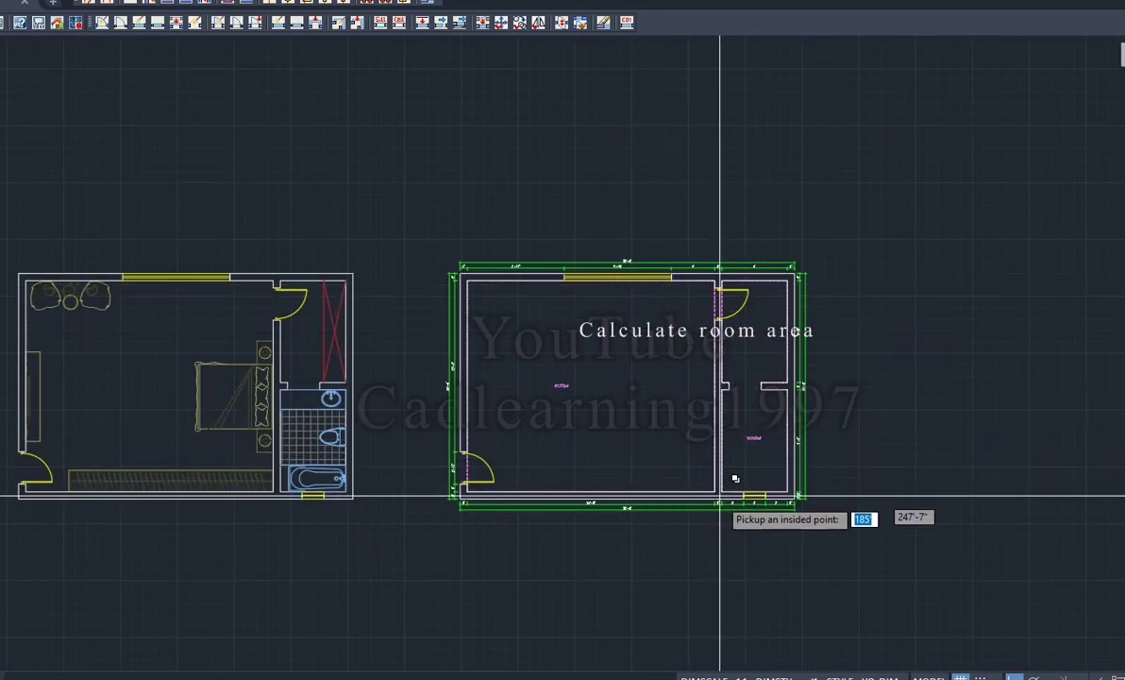
scroll(840, 475, up, 2)
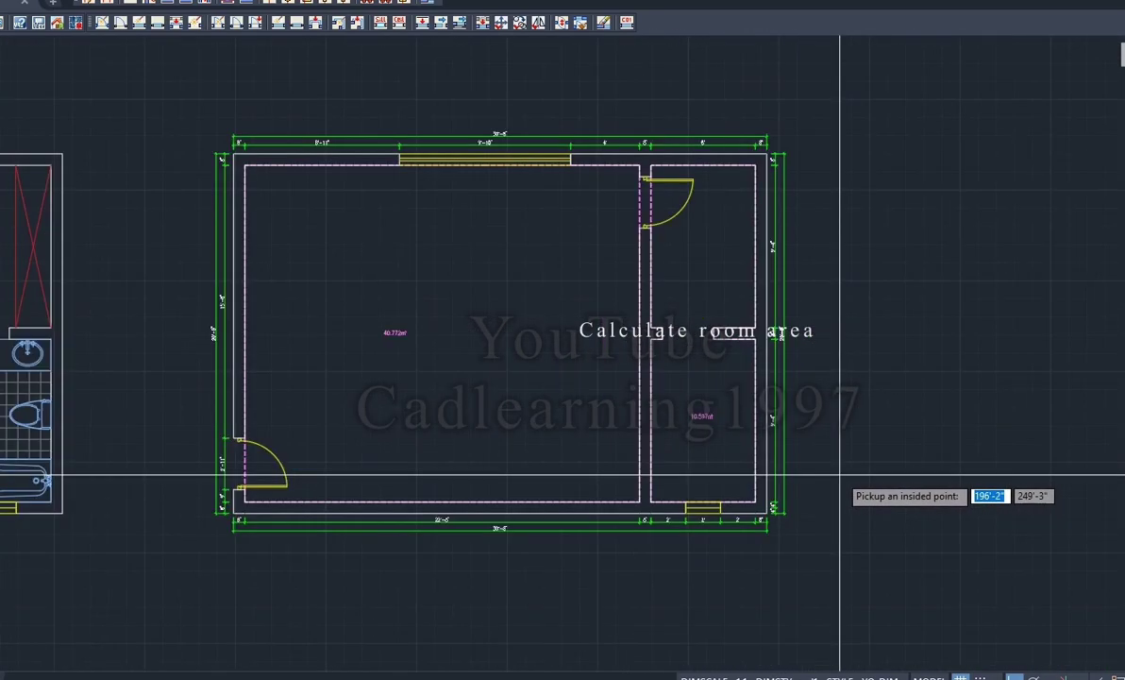
click(854, 475)
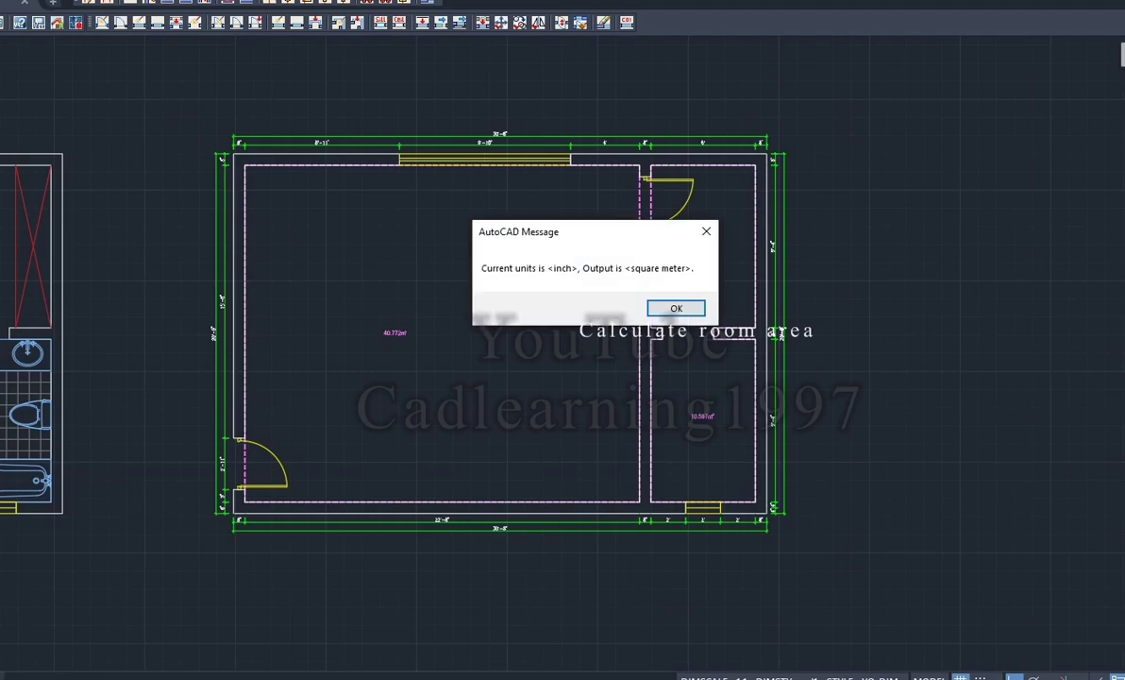
key(Return)
Step: Select the Total=51.369m² label to check it, then deselect it
scroll(871, 511, up, 3)
scroll(665, 368, up, 2)
drag(485, 334, 1038, 596)
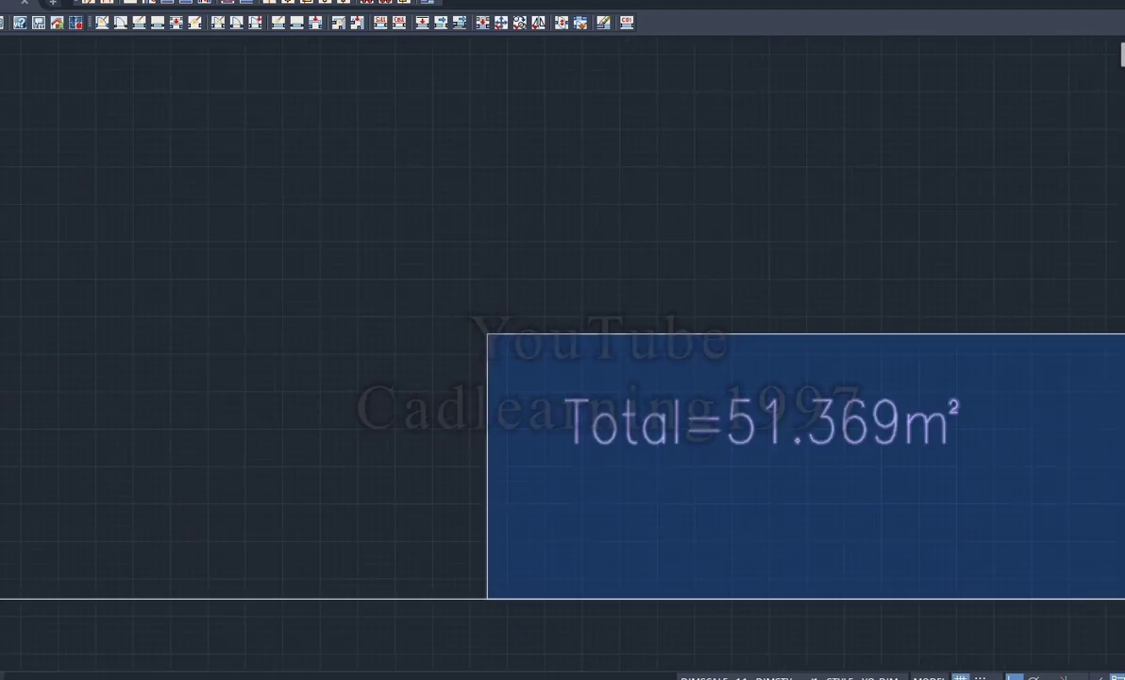
scroll(732, 424, down, 5)
key(Escape)
Step: Accept the auto serial numbering settings and add the doors and bathroom window to the numbering set
scroll(898, 522, up, 1)
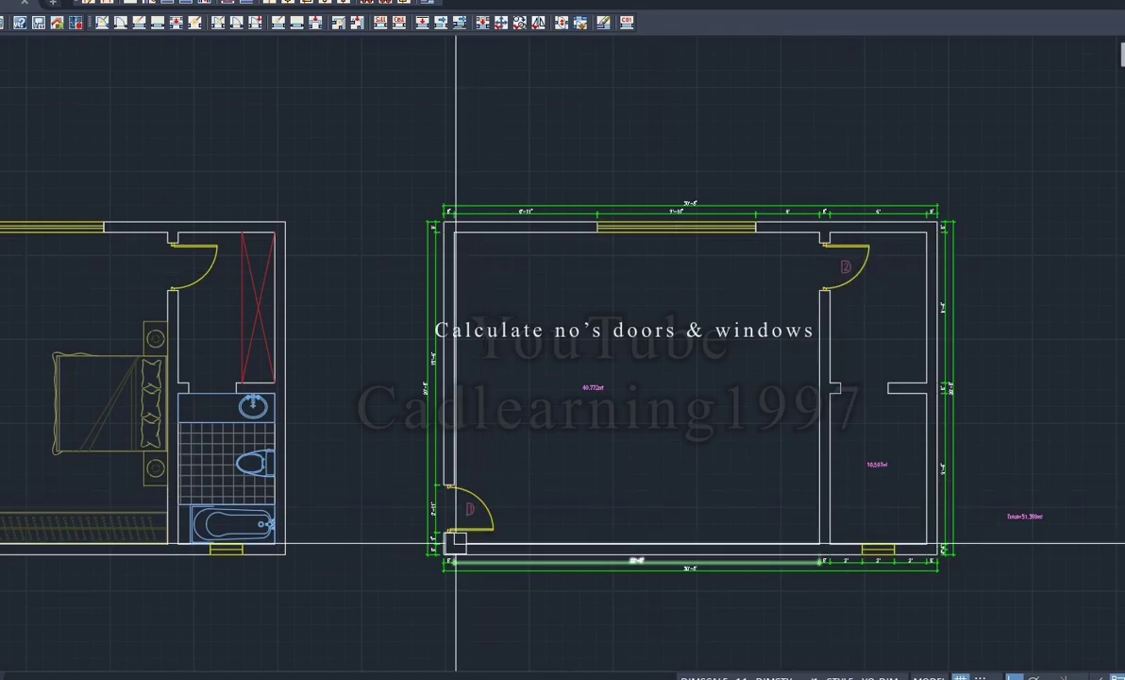
scroll(824, 275, up, 2)
scroll(797, 274, down, 2)
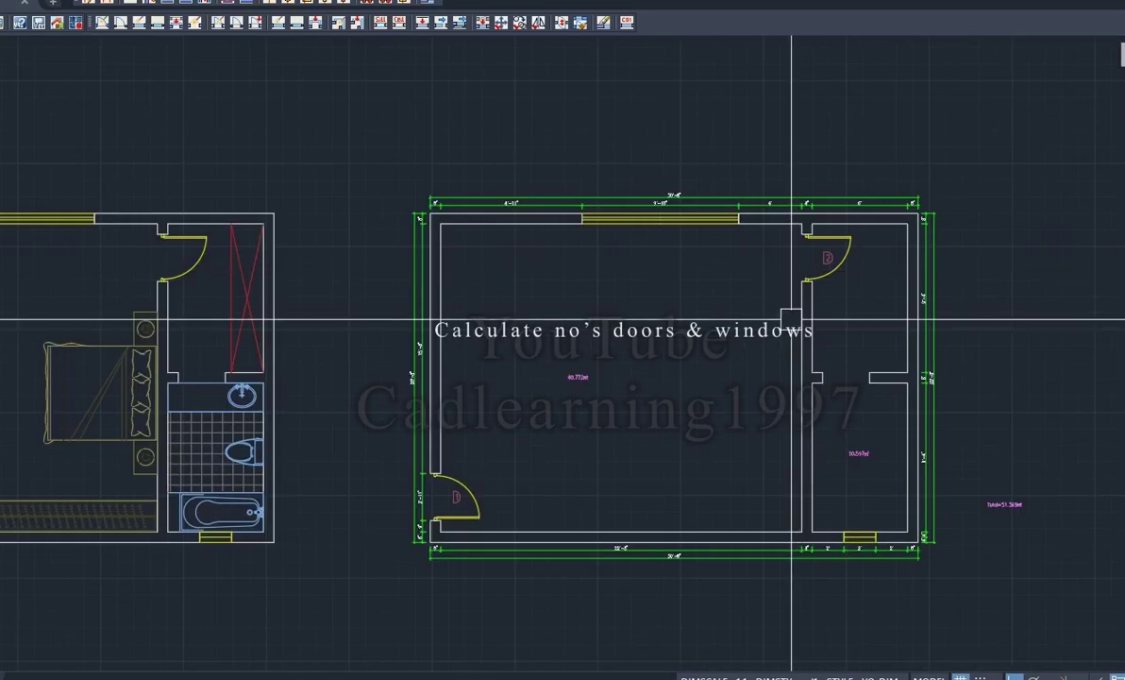
text(abh)
key(Return)
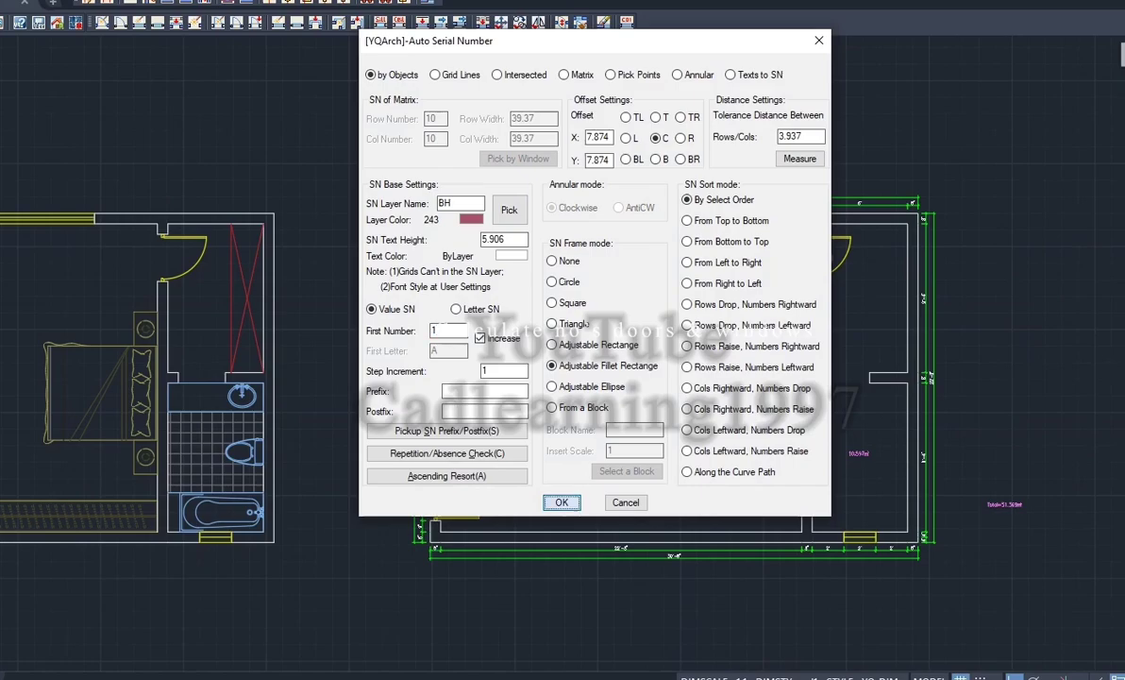
key(Return)
scroll(676, 283, up, 3)
scroll(683, 240, down, 3)
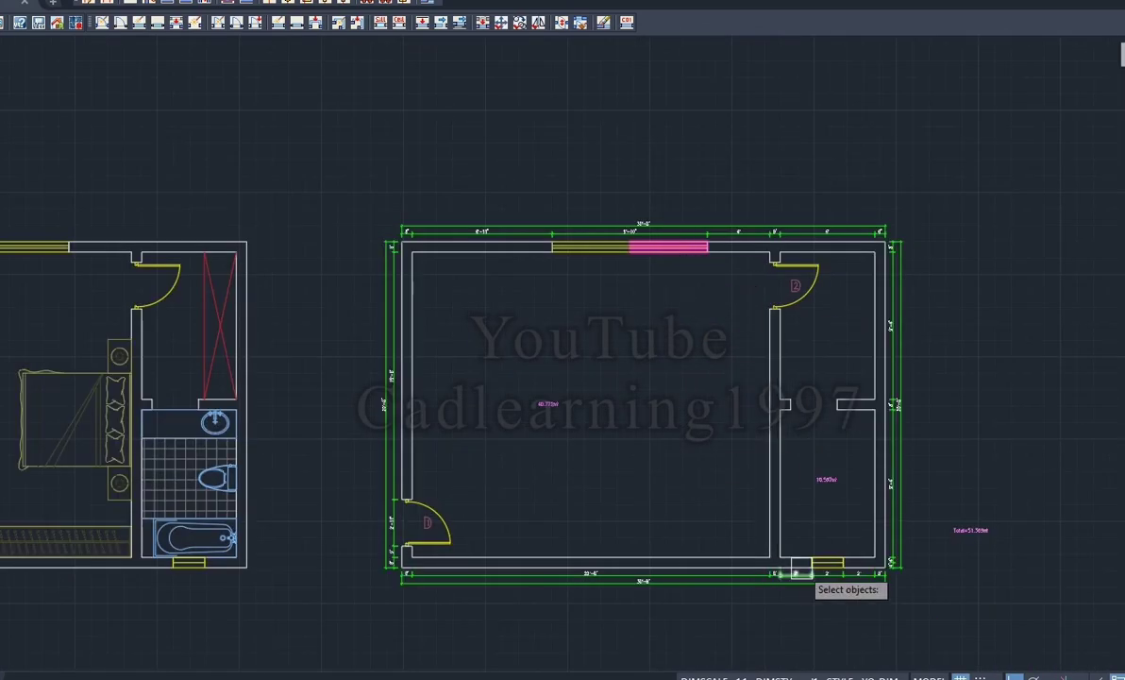
scroll(800, 573, up, 3)
scroll(850, 580, up, 1)
click(859, 585)
Step: Move tag 2 so it sits just above the bathroom window
scroll(847, 545, down, 2)
scroll(793, 501, down, 2)
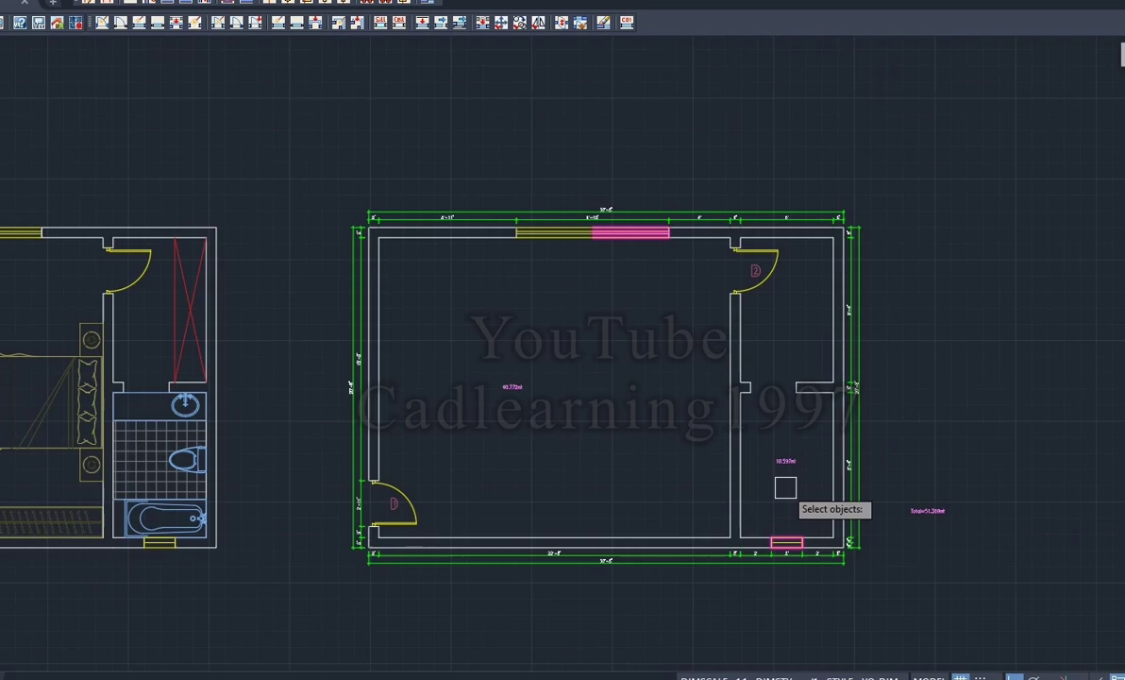
scroll(785, 542, up, 5)
scroll(758, 567, up, 3)
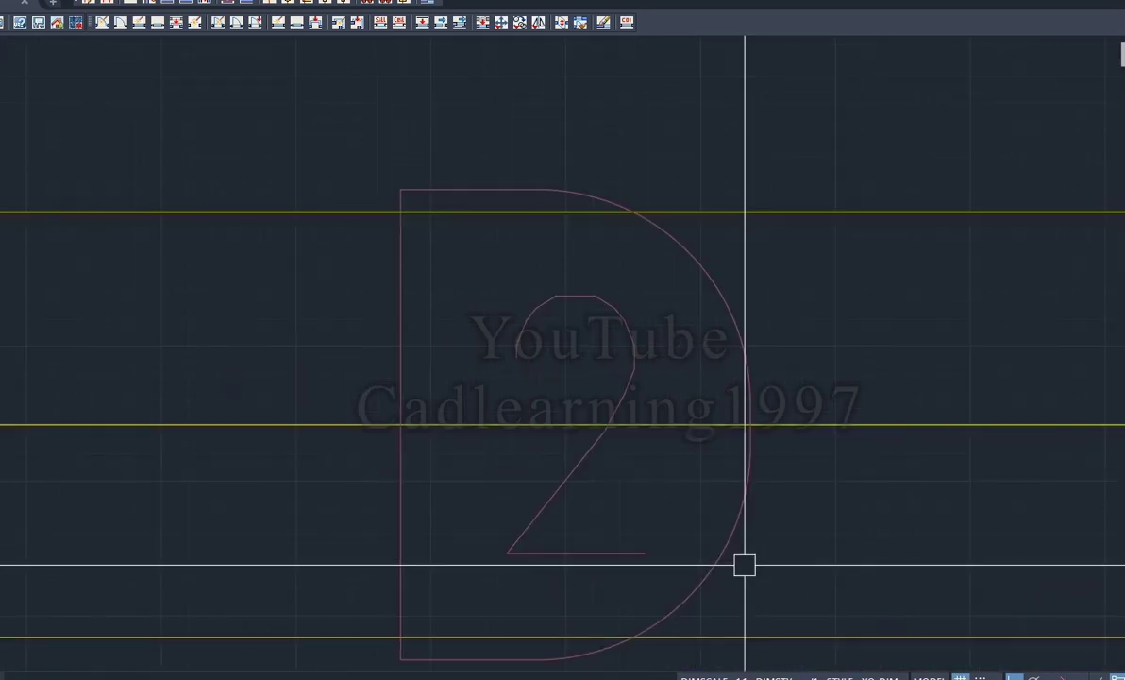
click(746, 564)
scroll(746, 565, up, 2)
key(m)
key(Return)
click(530, 469)
scroll(555, 502, down, 5)
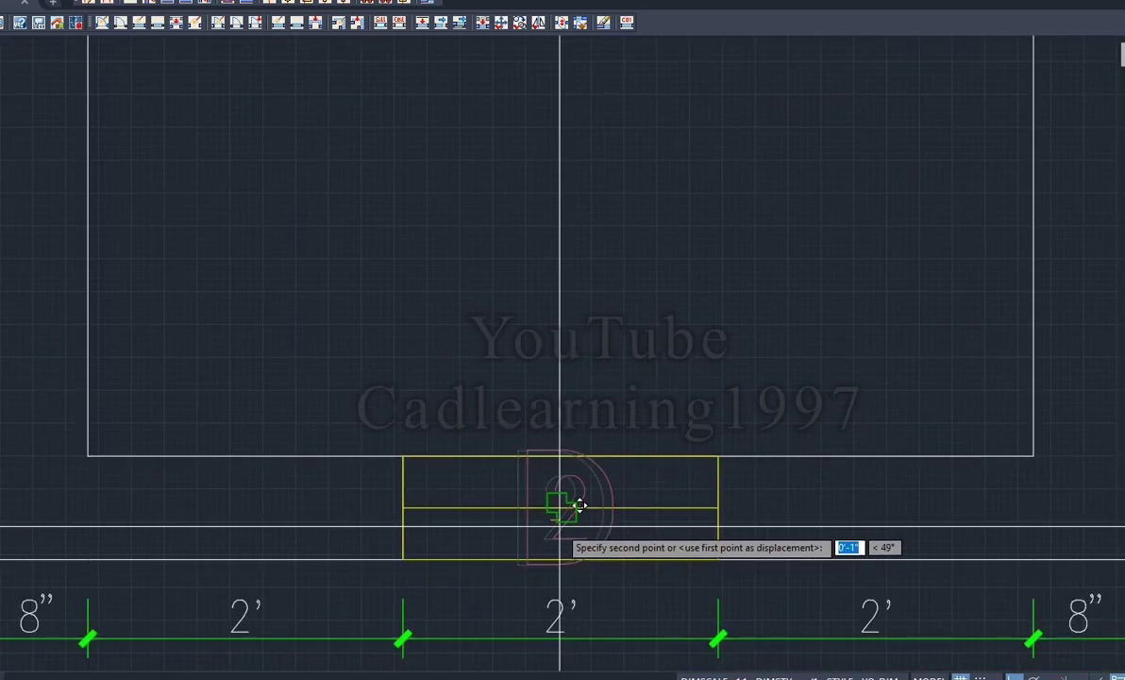
click(557, 396)
Step: Move tag 1 lower so it sits inside the room beside its opening
scroll(626, 518, down, 4)
scroll(585, 425, down, 4)
scroll(460, 248, up, 5)
scroll(369, 454, up, 3)
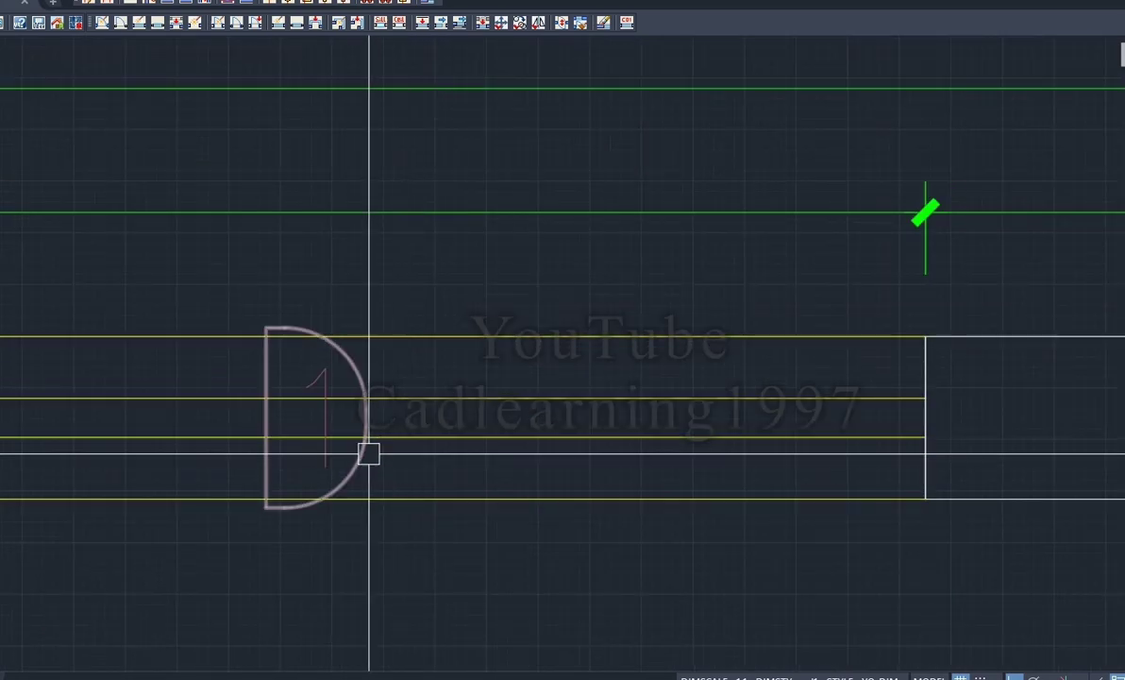
click(380, 467)
click(247, 455)
key(m)
key(Return)
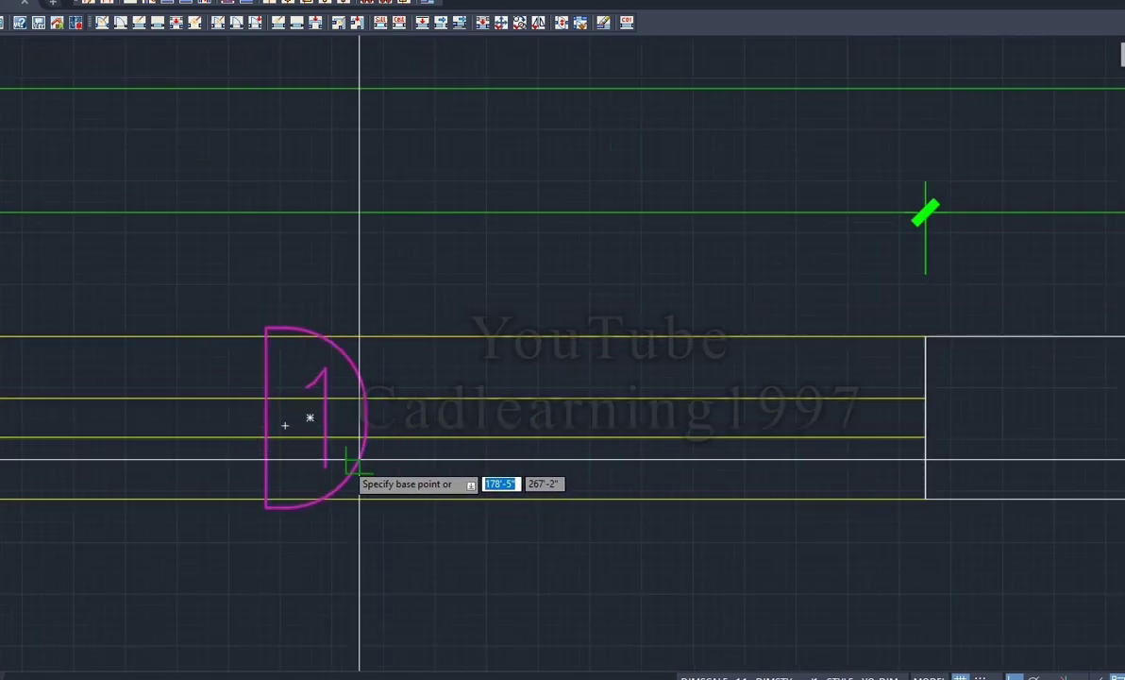
click(359, 469)
scroll(357, 432, down, 3)
scroll(358, 446, down, 3)
scroll(340, 465, up, 2)
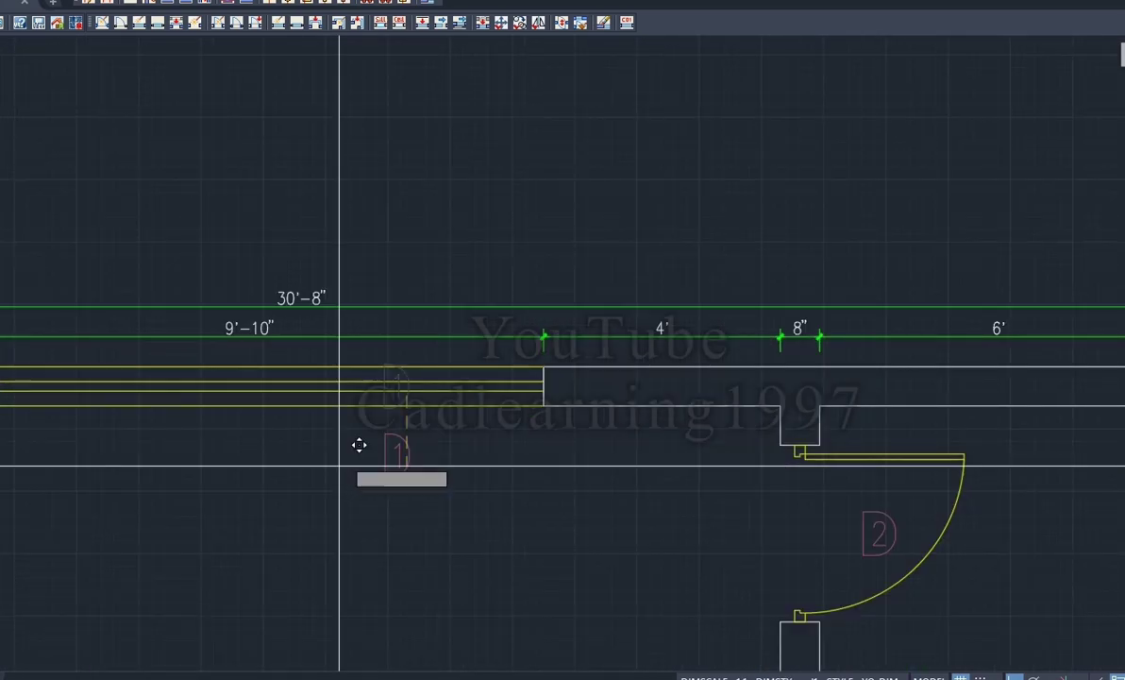
click(434, 452)
Step: Shift the tag under the large window to the left
scroll(426, 441, down, 2)
scroll(476, 436, up, 4)
click(528, 427)
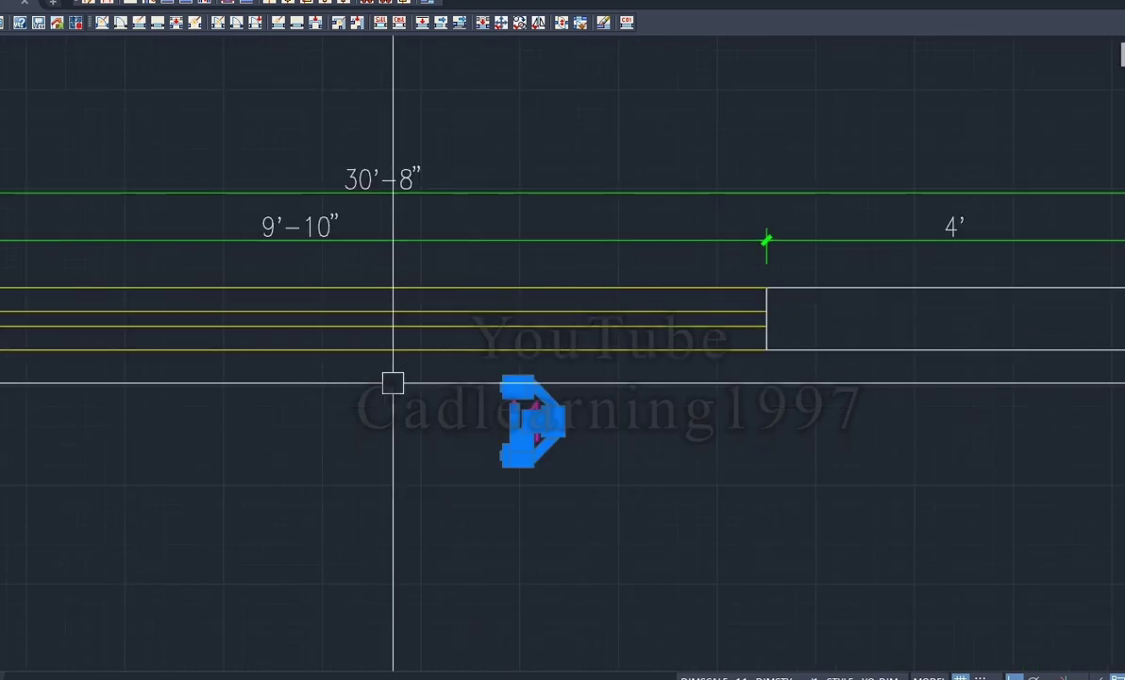
key(m)
key(Return)
scroll(535, 414, down, 3)
scroll(556, 425, up, 2)
click(556, 422)
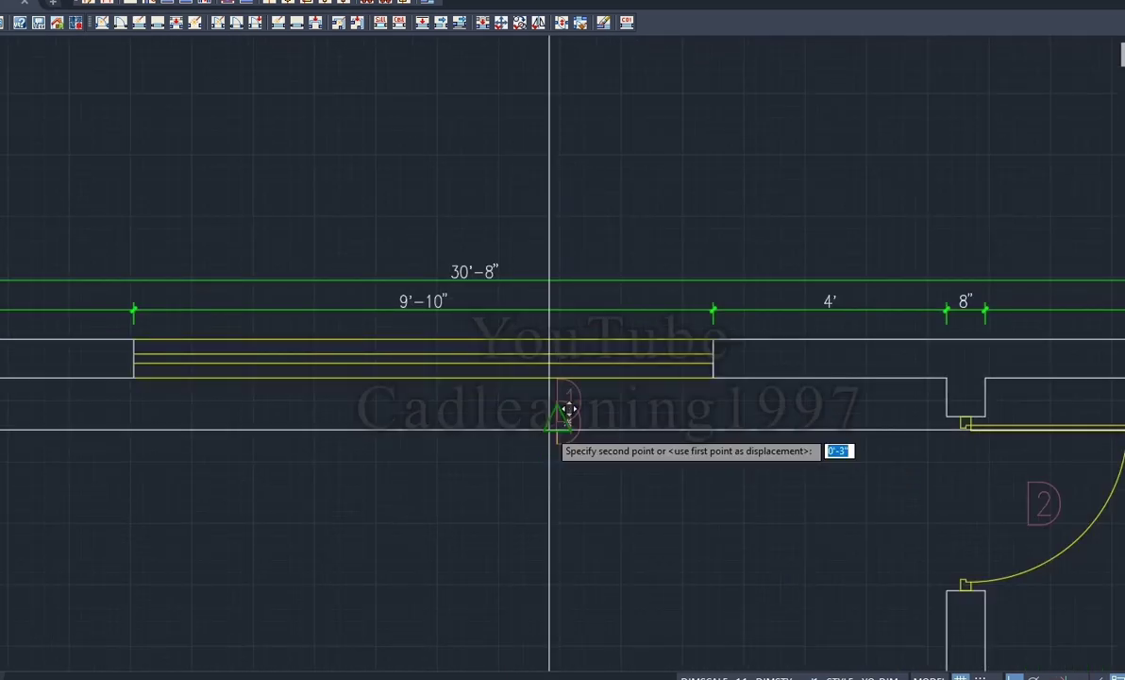
click(427, 401)
scroll(557, 358, down, 5)
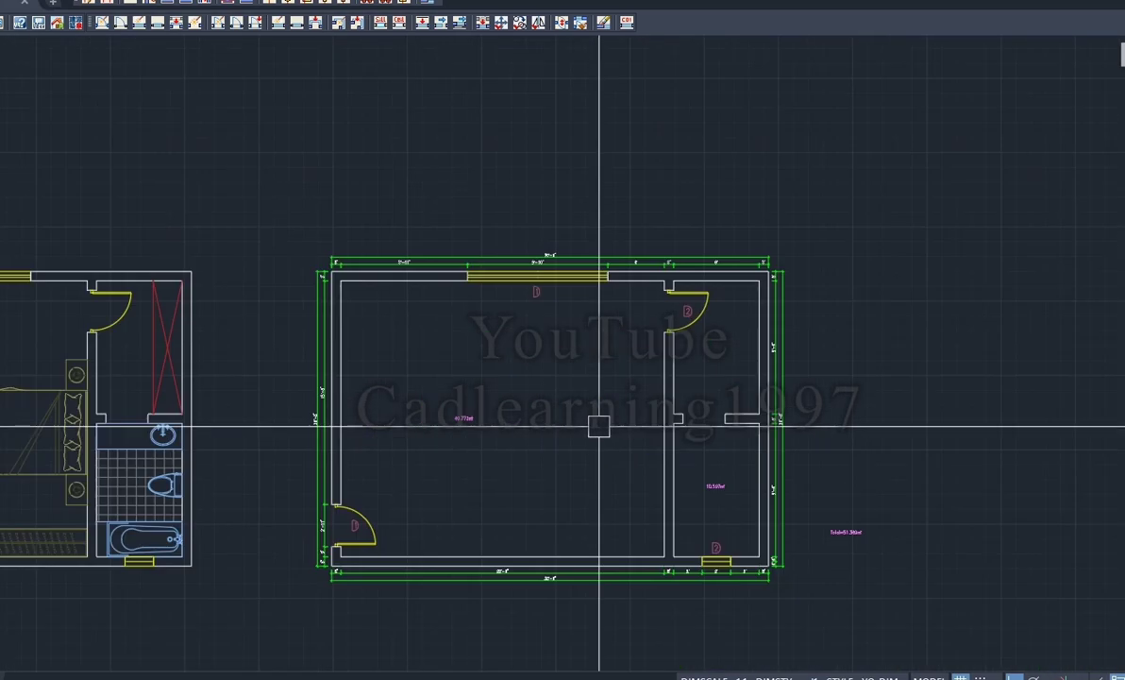
scroll(879, 121, up, 2)
Step: Move the bathroom door temporarily away from the wall
scroll(793, 154, up, 5)
click(793, 154)
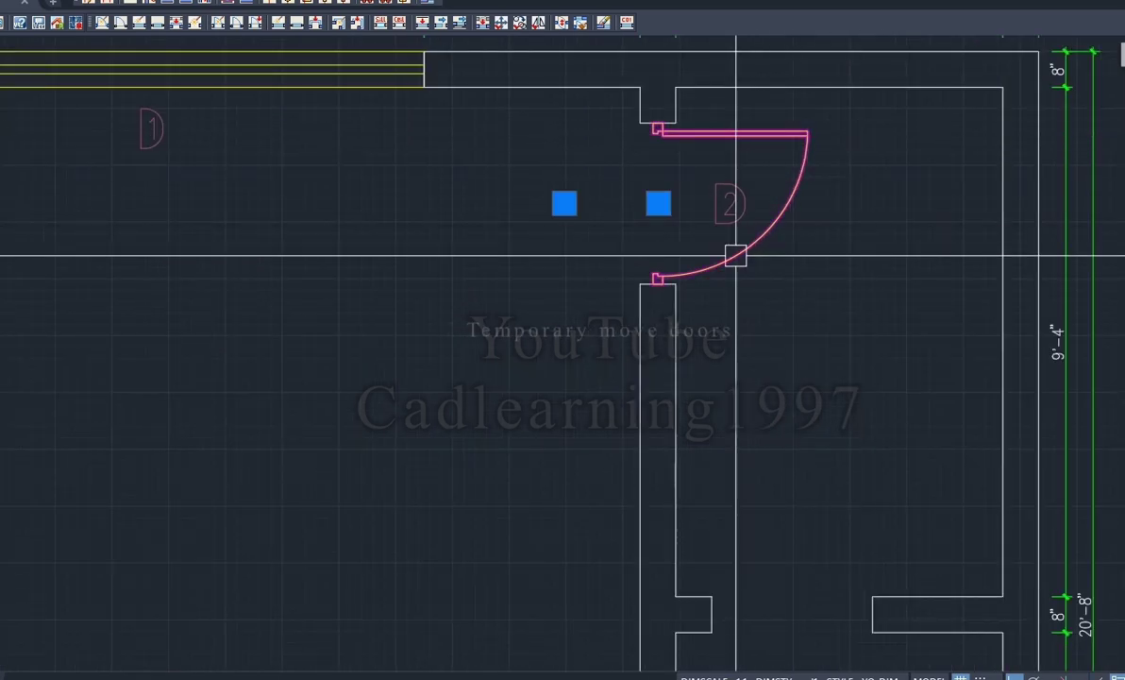
key(m)
key(Return)
click(741, 250)
scroll(787, 343, down, 5)
scroll(774, 377, down, 2)
scroll(575, 387, up, 5)
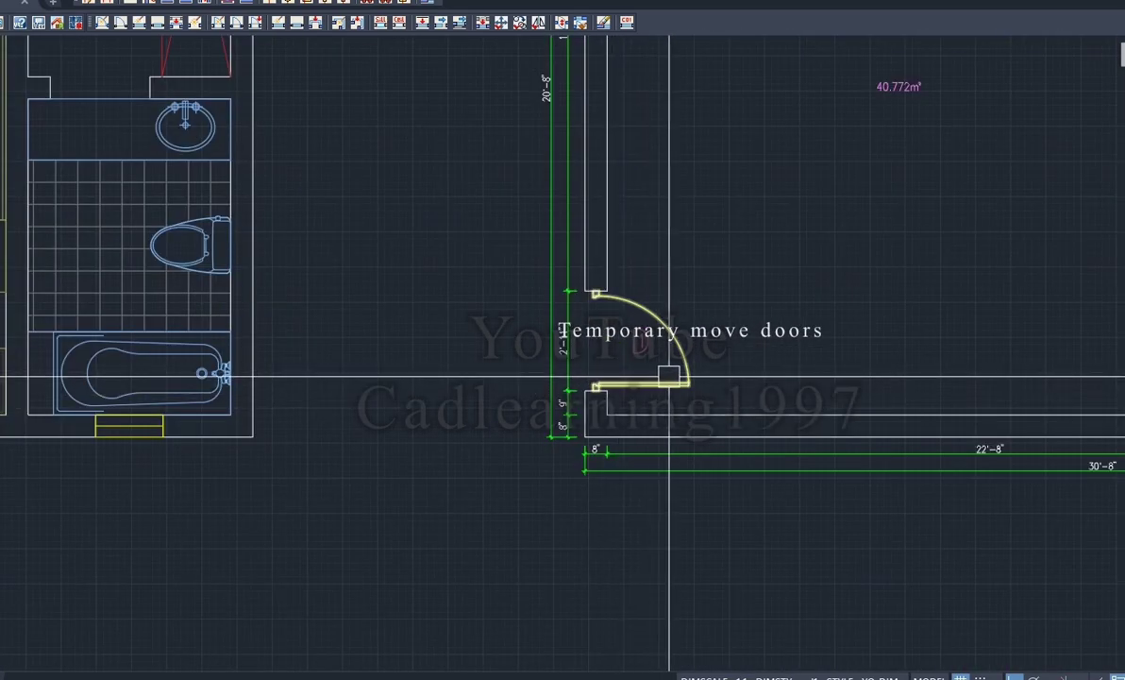
click(663, 382)
key(Return)
Step: Start a rectangle with its first corner across the wall gap between the two small rooms
scroll(593, 371, down, 3)
scroll(623, 376, up, 3)
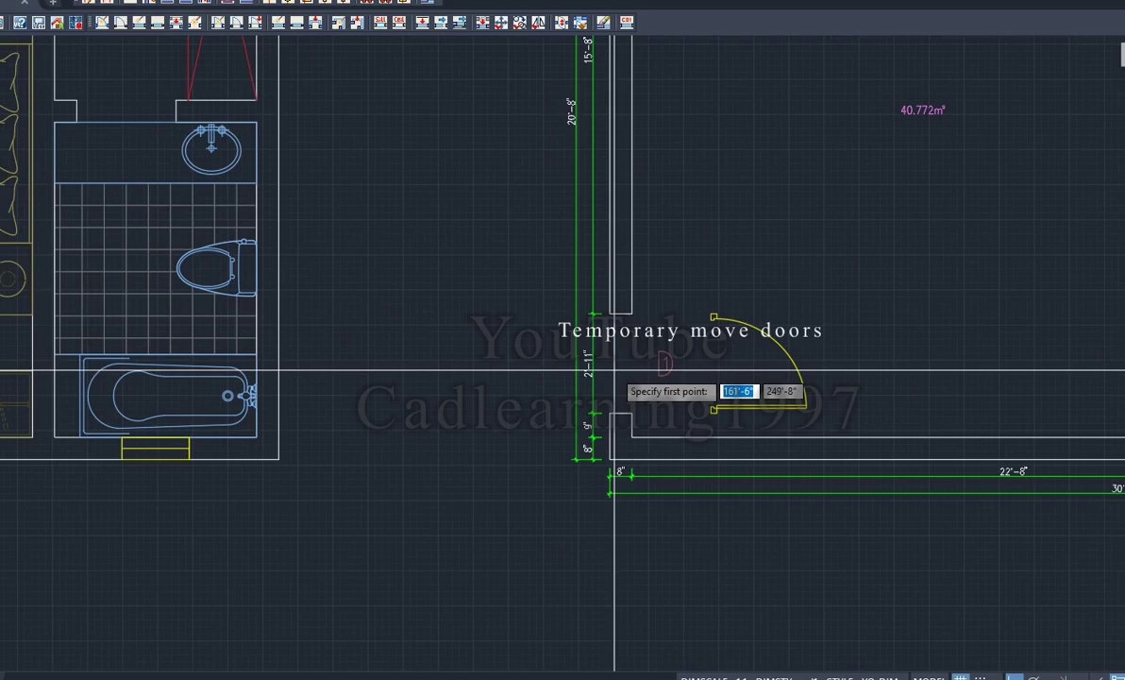
scroll(566, 387, down, 5)
scroll(477, 477, up, 3)
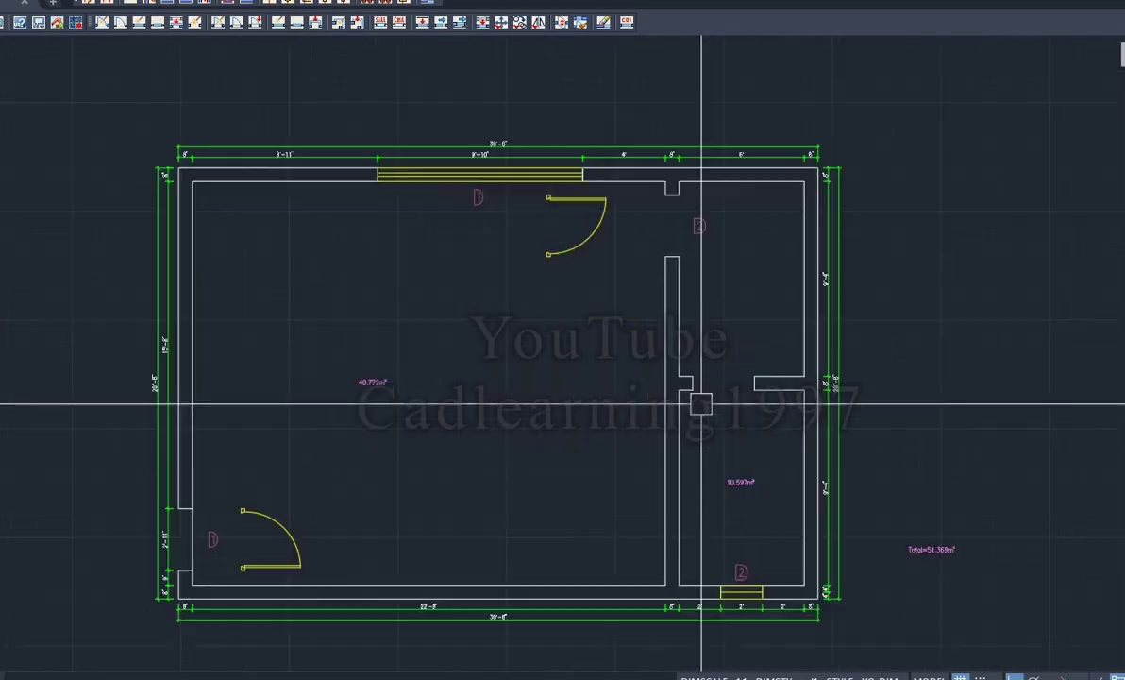
scroll(696, 399, up, 3)
key(Return)
click(703, 377)
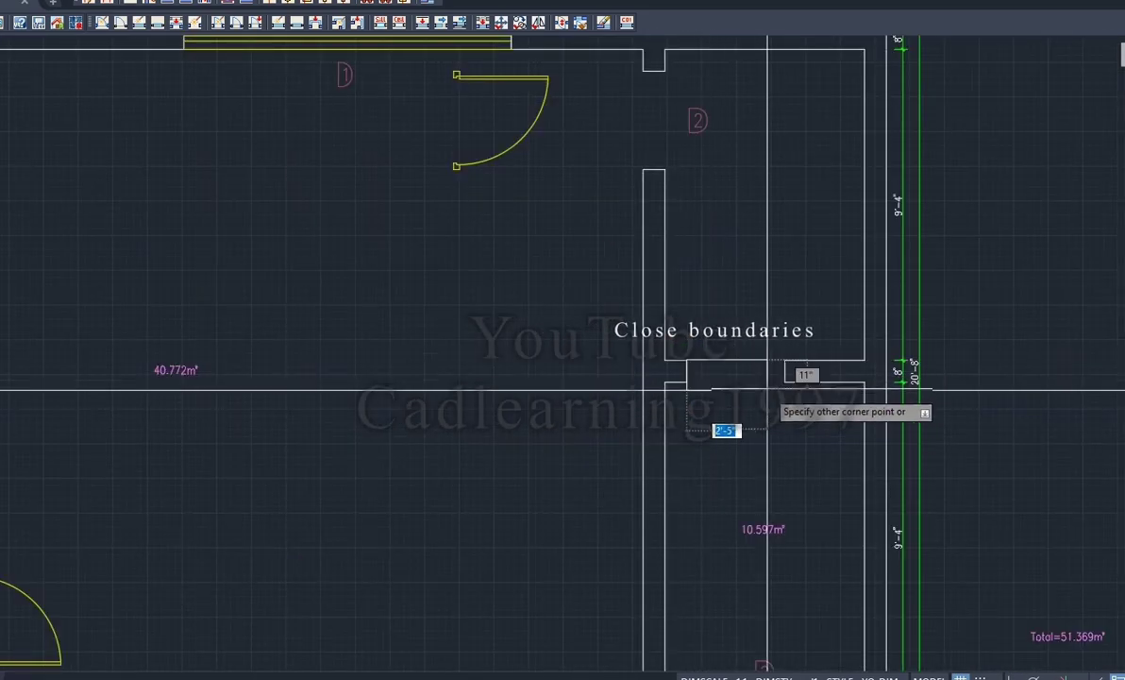
scroll(696, 442, down, 2)
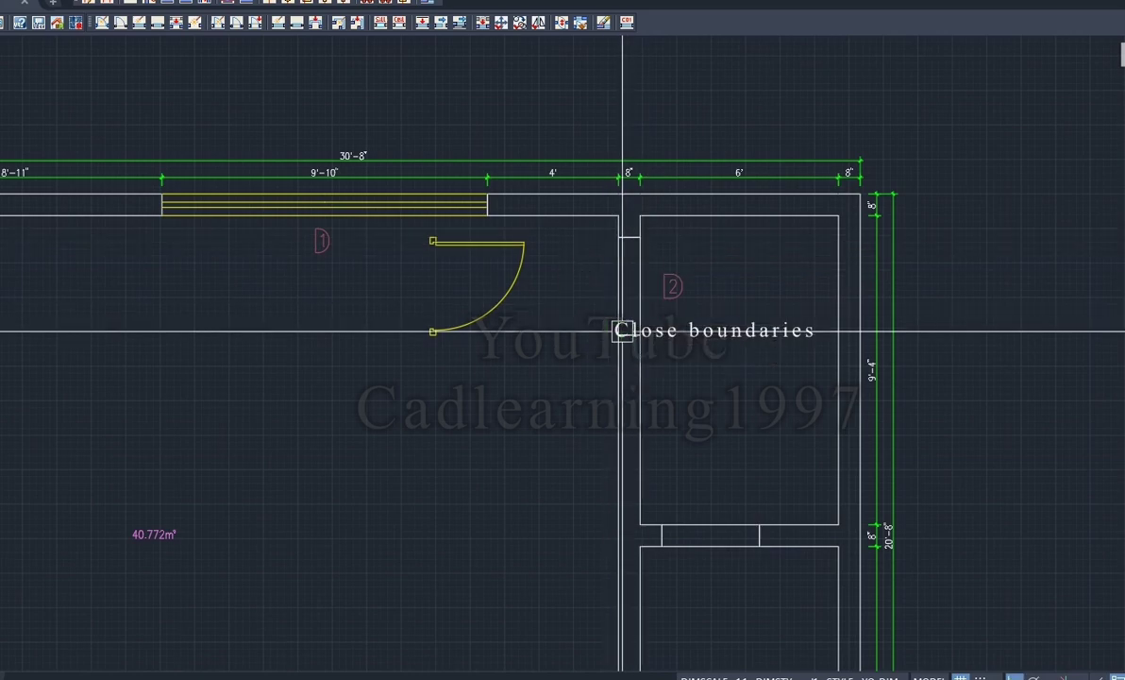
scroll(650, 376, down, 2)
text(dd)
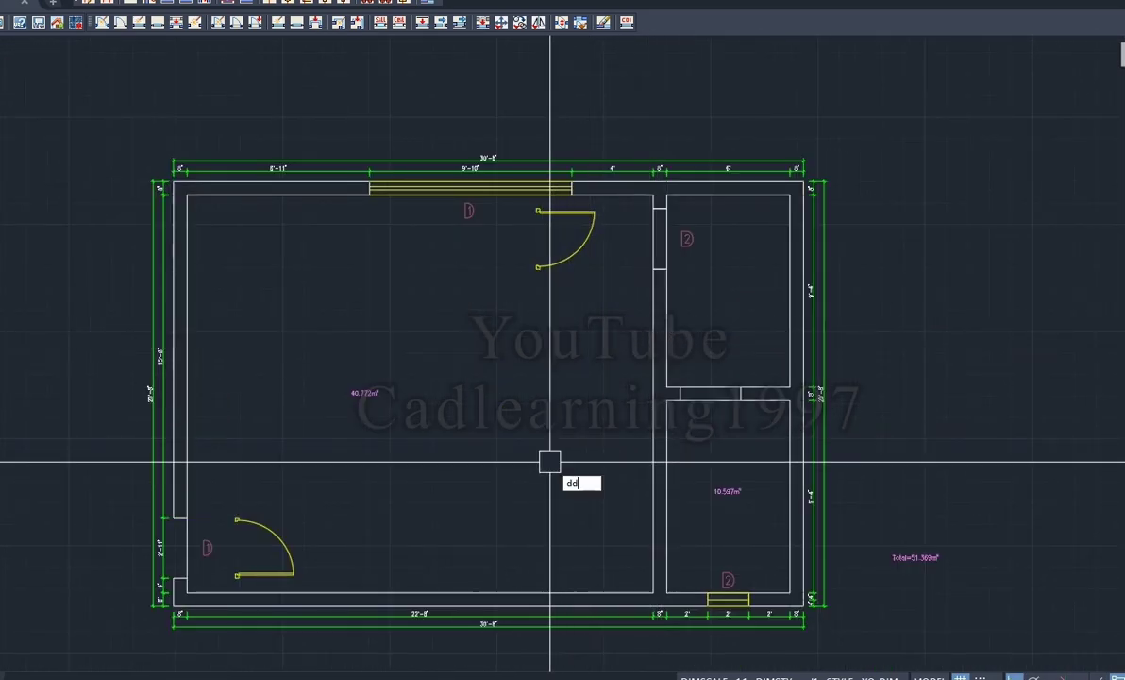
Step: Run the internal dimensions routine (I) to dimension the lower room and bedroom (4'-11", 4', 22'-8")
text(i)
key(Return)
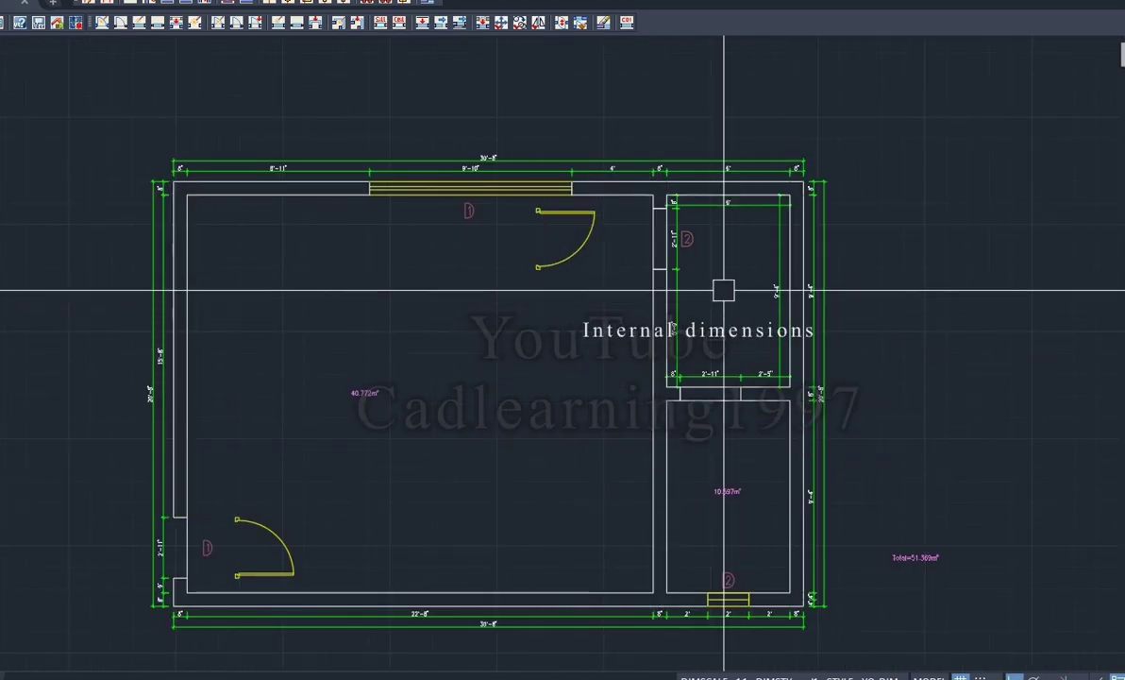
scroll(723, 227, up, 5)
scroll(792, 177, down, 1)
scroll(854, 339, down, 2)
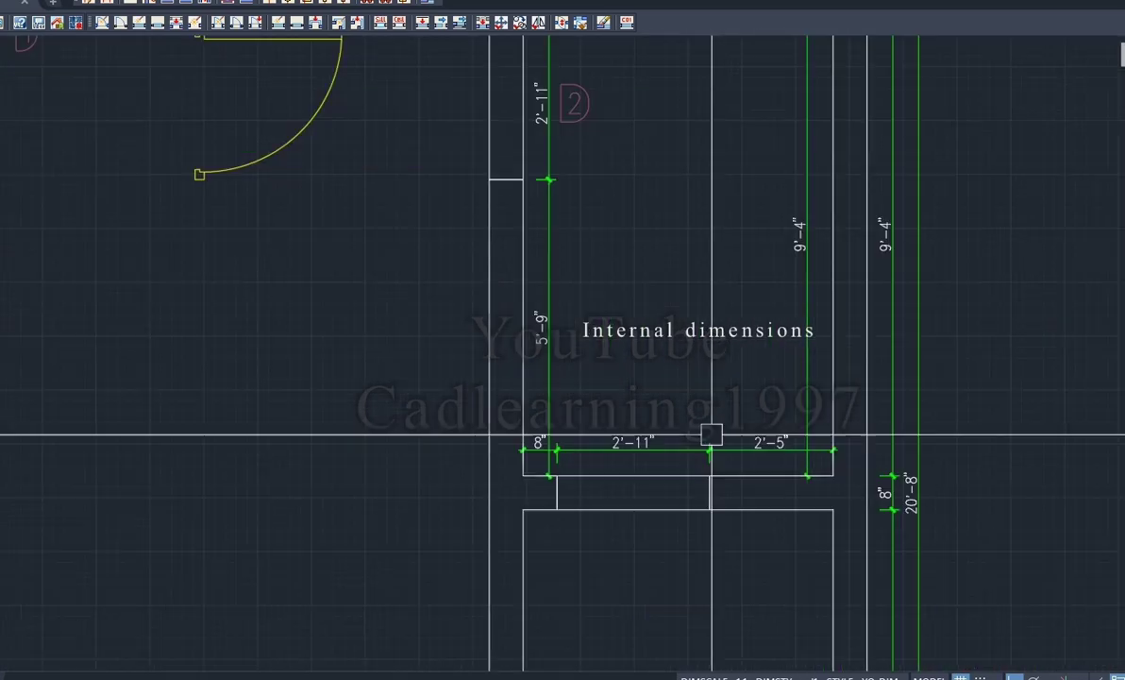
scroll(710, 434, down, 2)
scroll(623, 354, down, 1)
scroll(653, 483, up, 2)
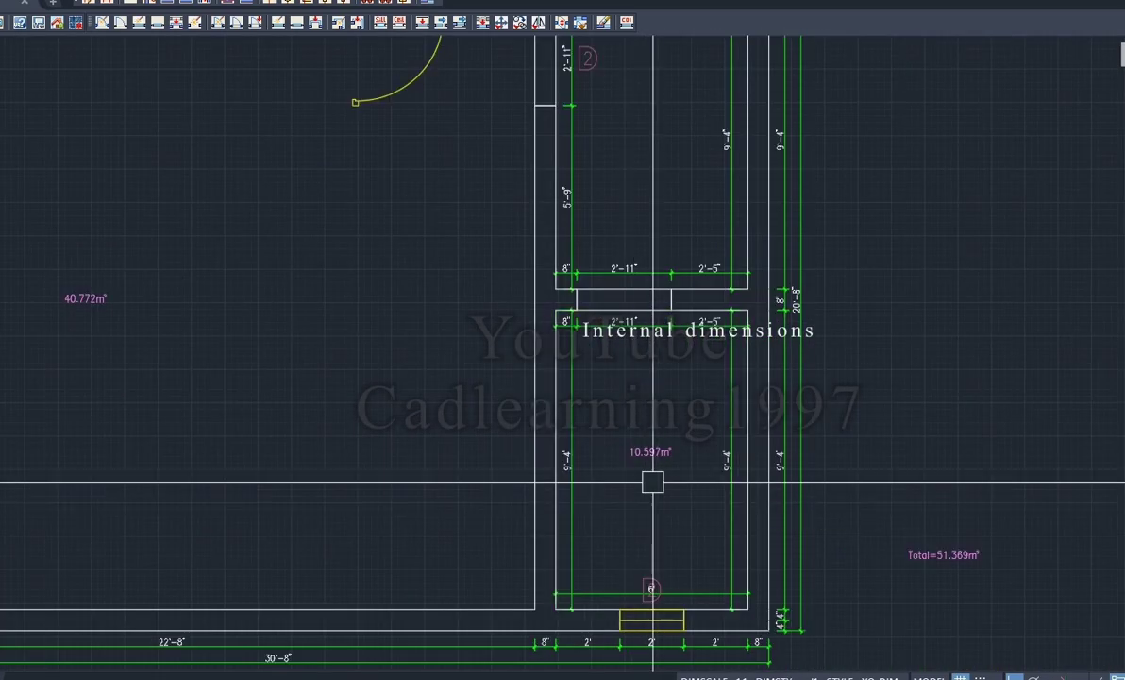
scroll(653, 483, down, 2)
scroll(546, 383, up, 2)
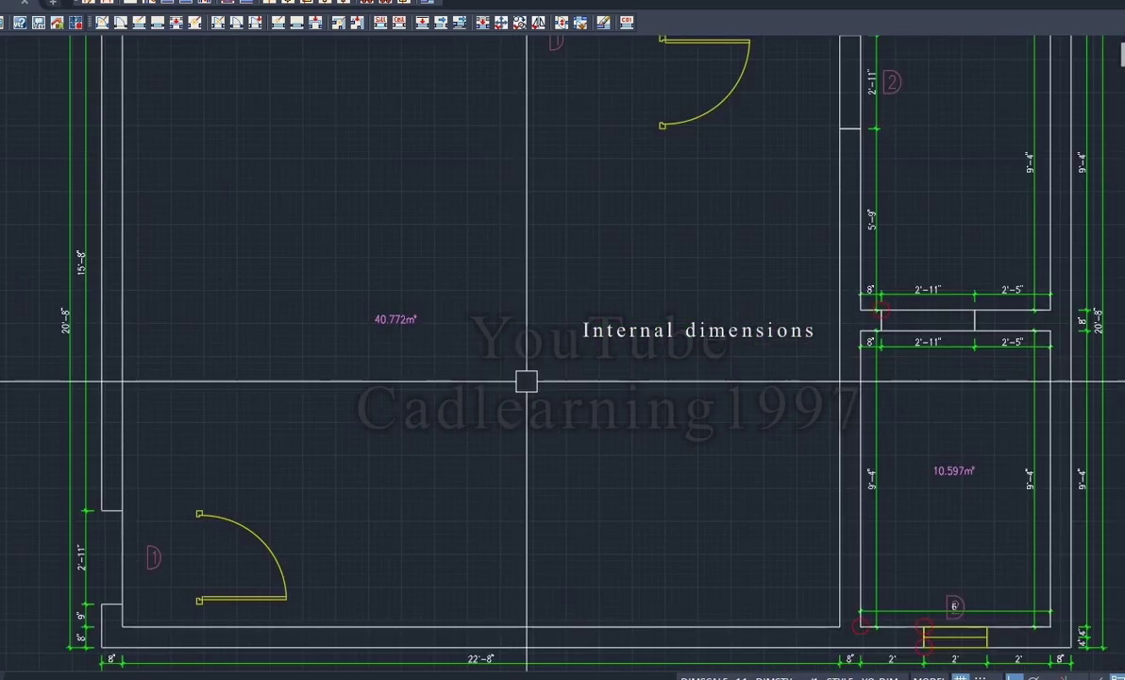
scroll(525, 382, down, 2)
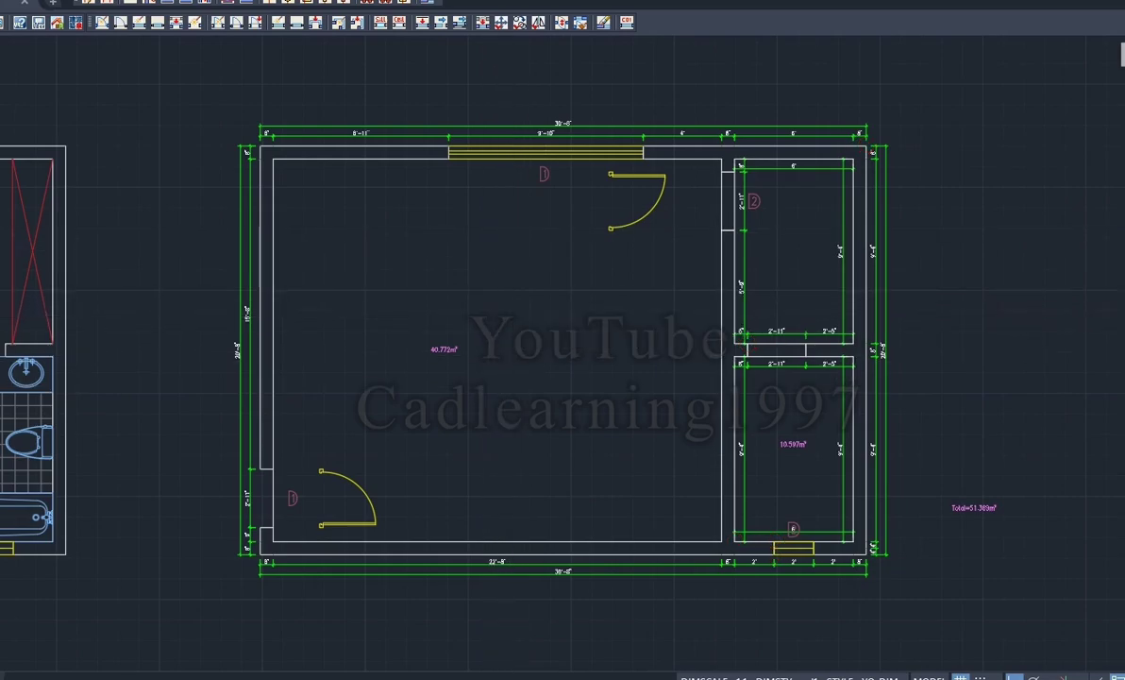
scroll(554, 268, up, 3)
scroll(595, 180, down, 1)
scroll(711, 195, down, 1)
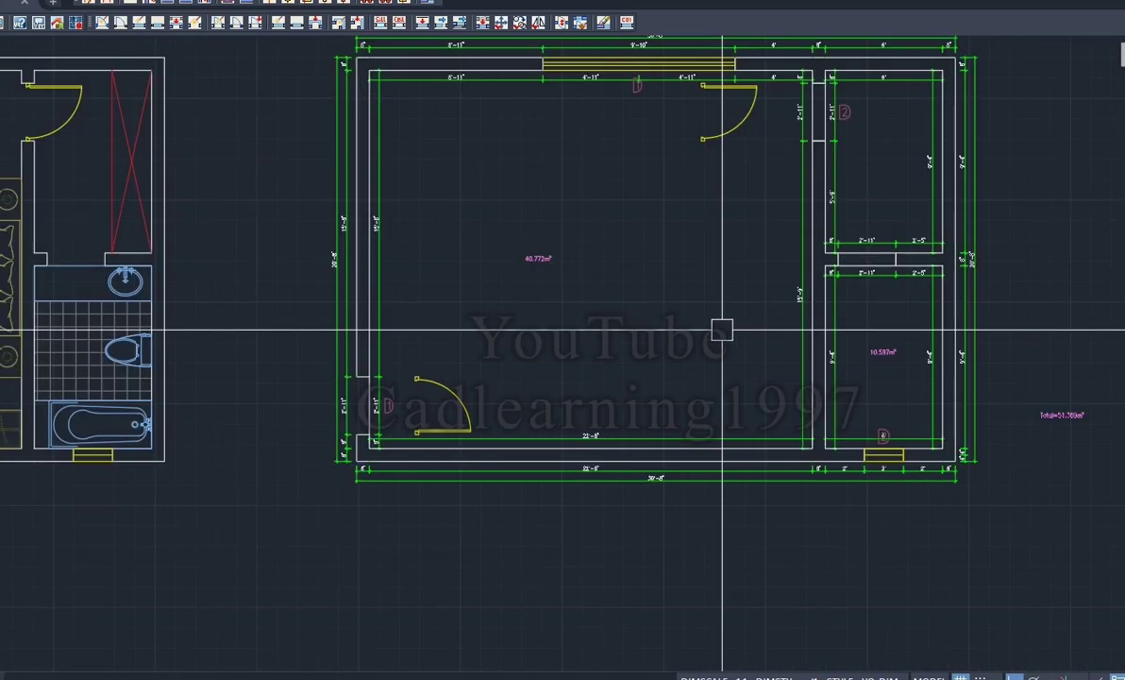
scroll(721, 328, down, 2)
scroll(750, 168, up, 2)
Step: Move the door by its hinge corner back into the wall opening at the corner
scroll(746, 123, up, 7)
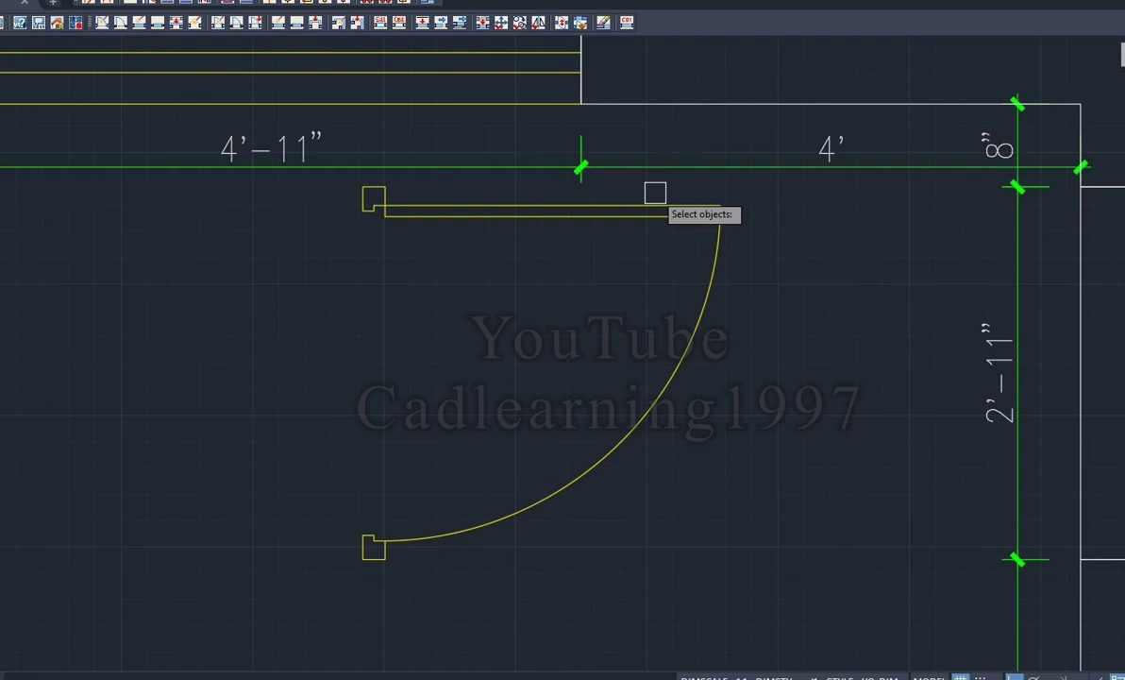
click(366, 188)
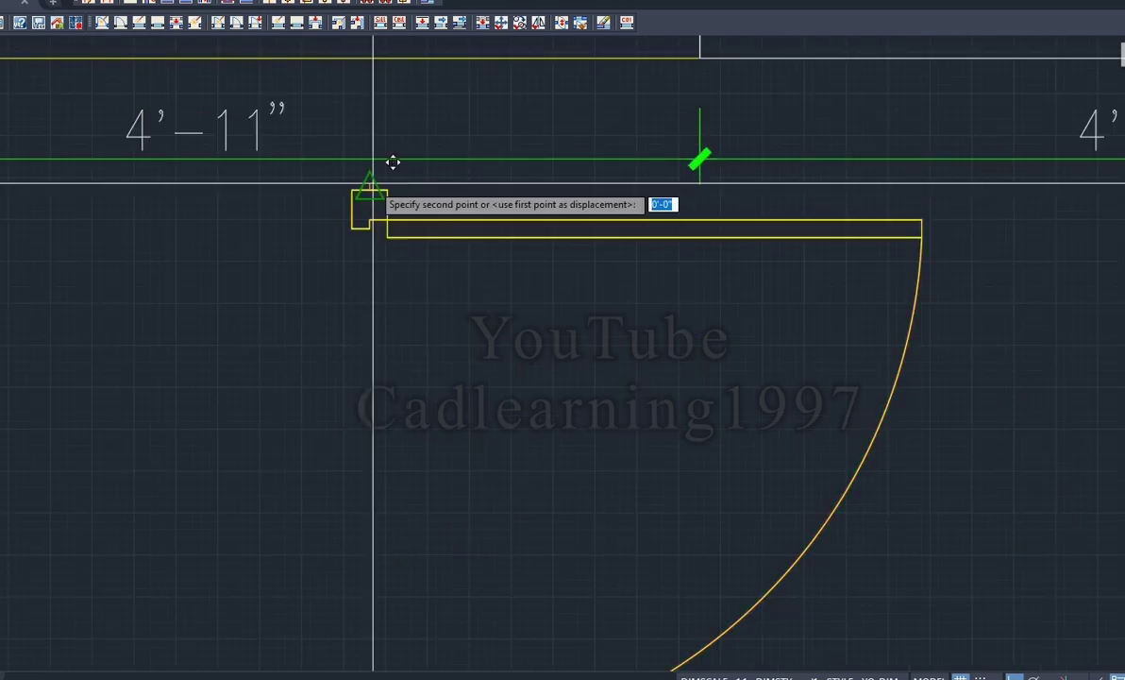
scroll(566, 179, down, 5)
scroll(472, 189, up, 5)
scroll(696, 326, down, 5)
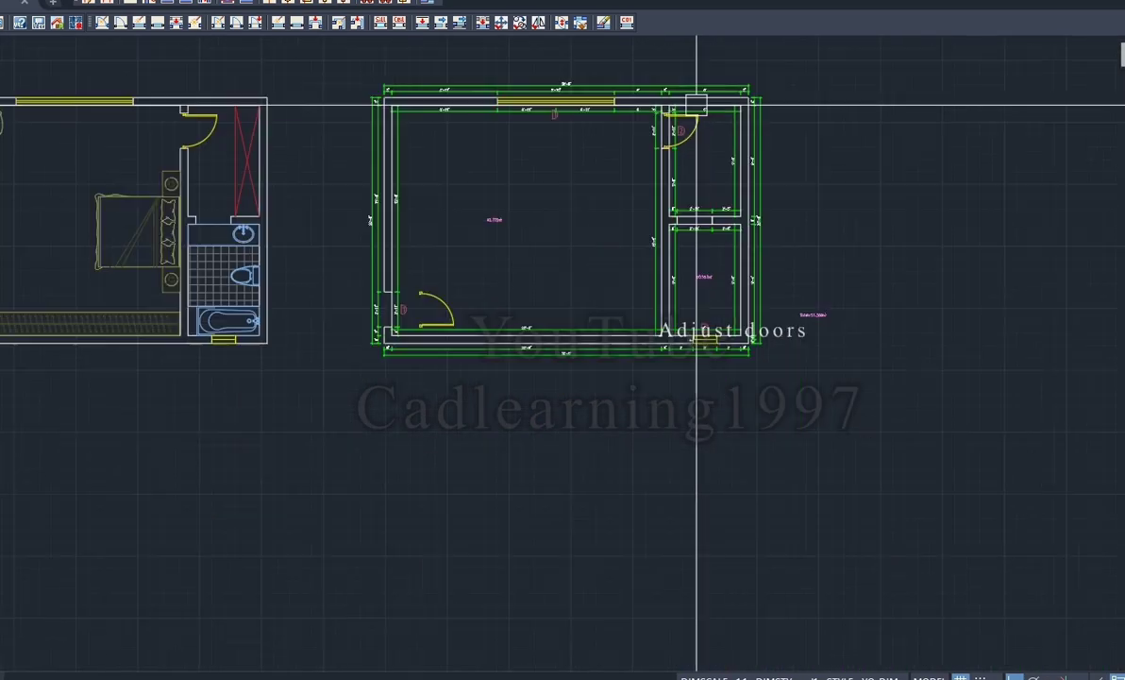
scroll(407, 319, up, 3)
scroll(477, 391, up, 2)
scroll(502, 382, up, 3)
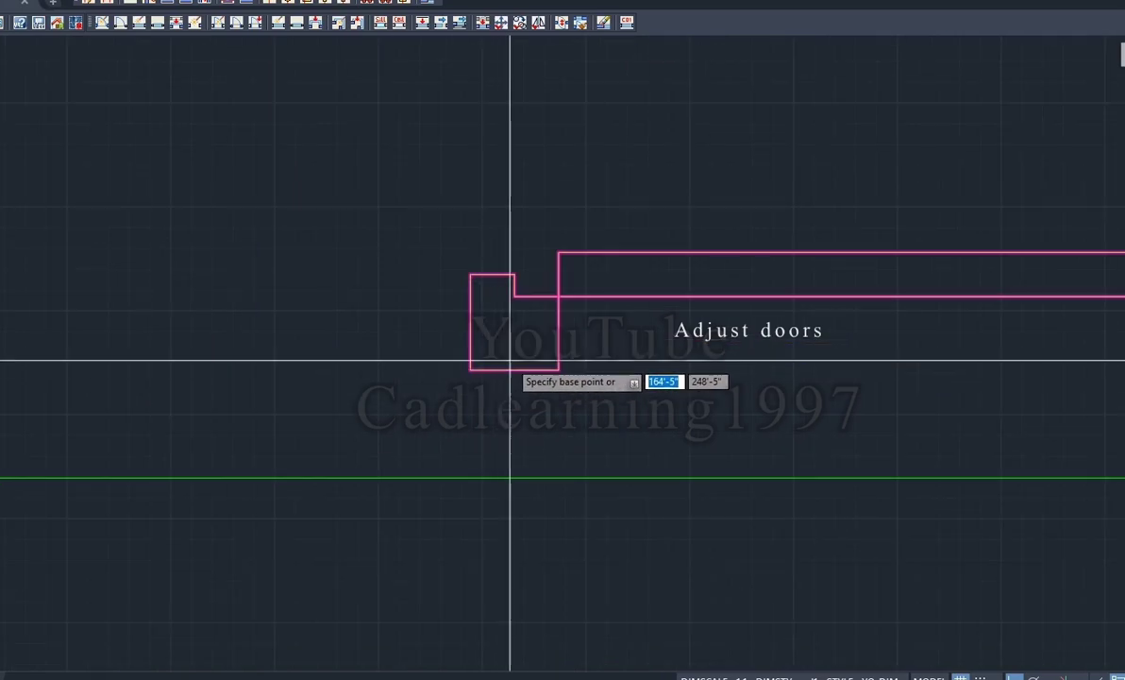
scroll(578, 321, down, 3)
click(232, 328)
scroll(444, 395, down, 3)
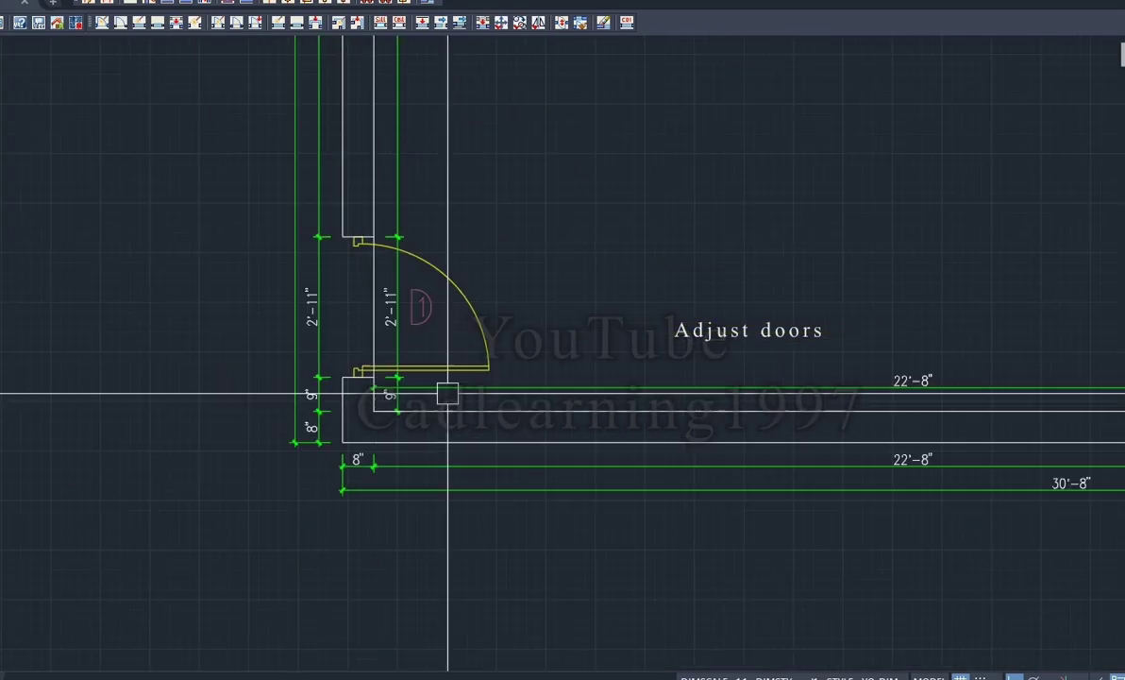
scroll(464, 328, down, 3)
scroll(623, 310, up, 4)
scroll(623, 310, down, 3)
scroll(501, 350, up, 3)
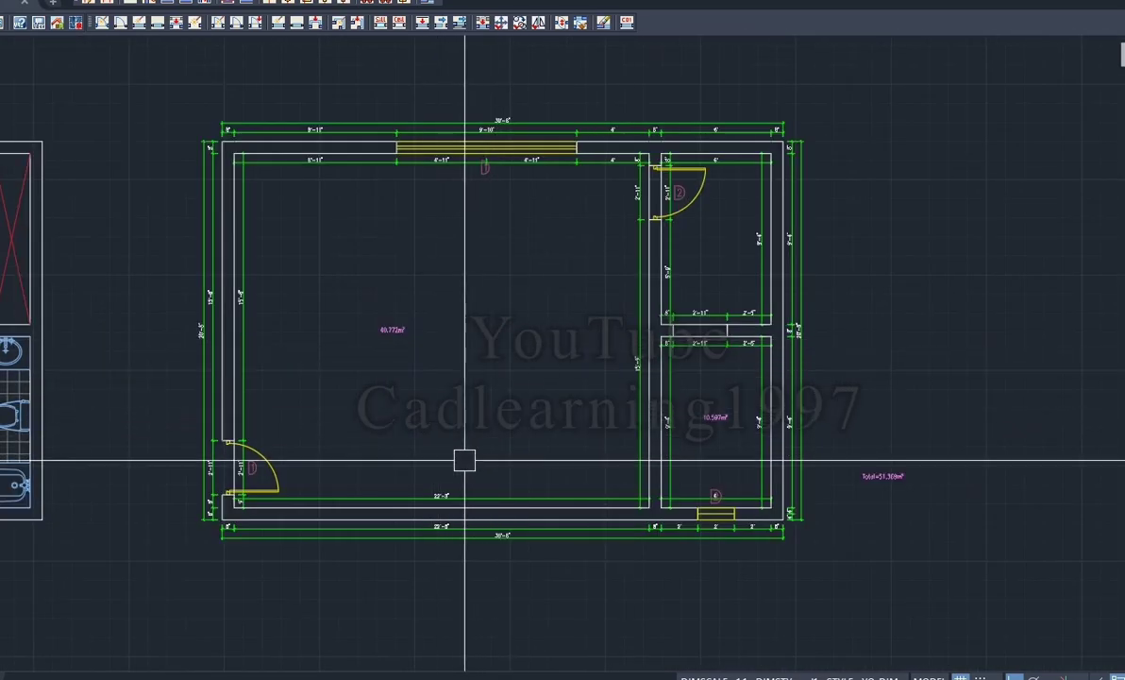
scroll(1002, 556, down, 1)
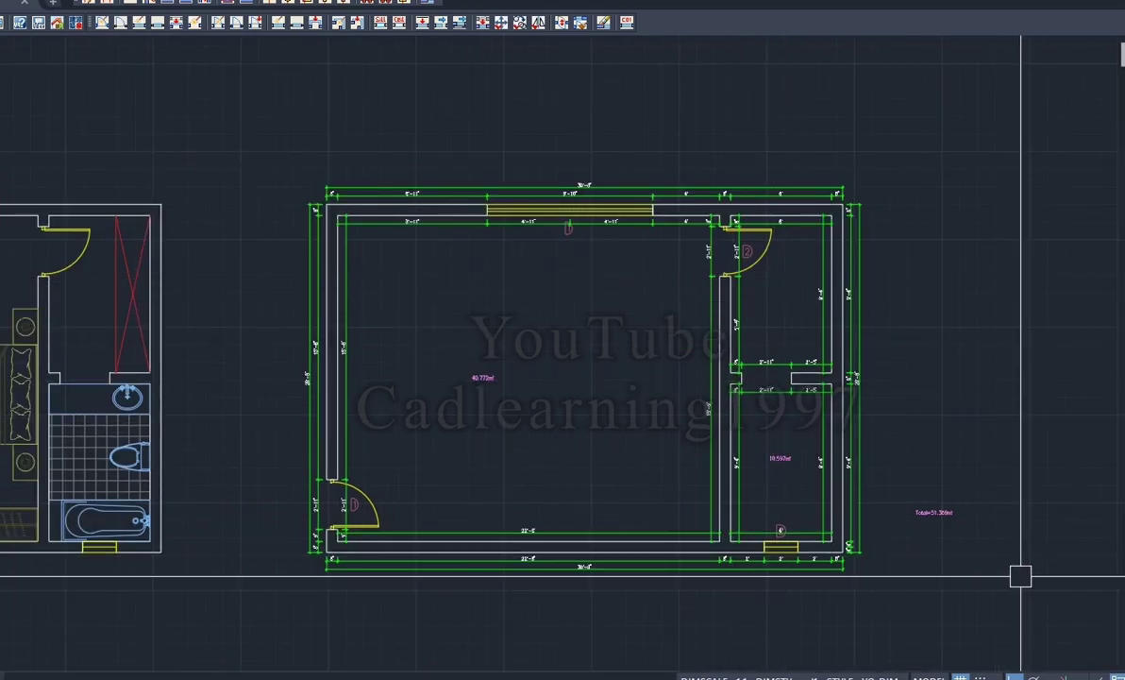
key(Return)
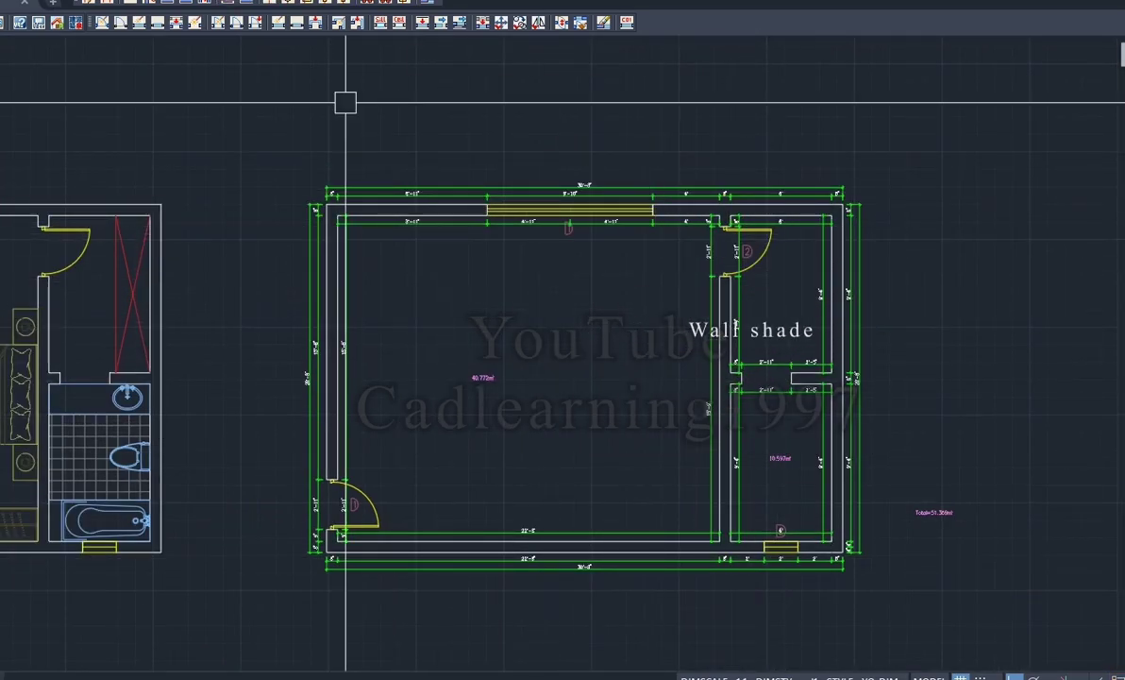
Step: Pick points inside the wall areas to fill them solid white, dismissing the pick-point error
click(418, 203)
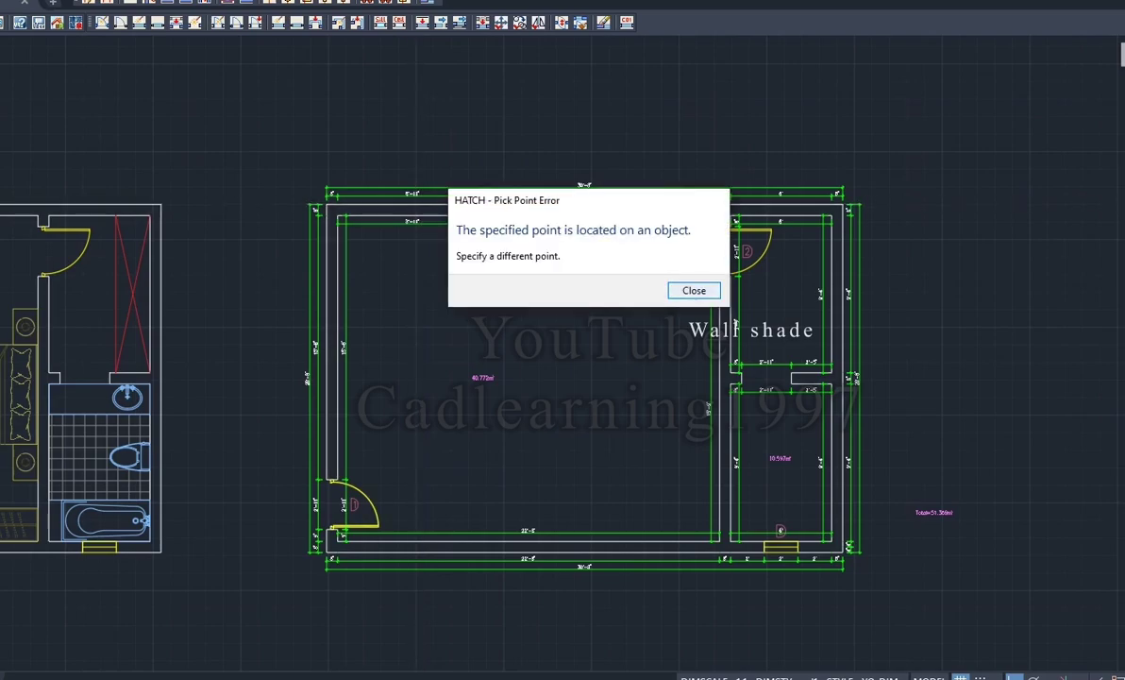
key(Return)
click(394, 205)
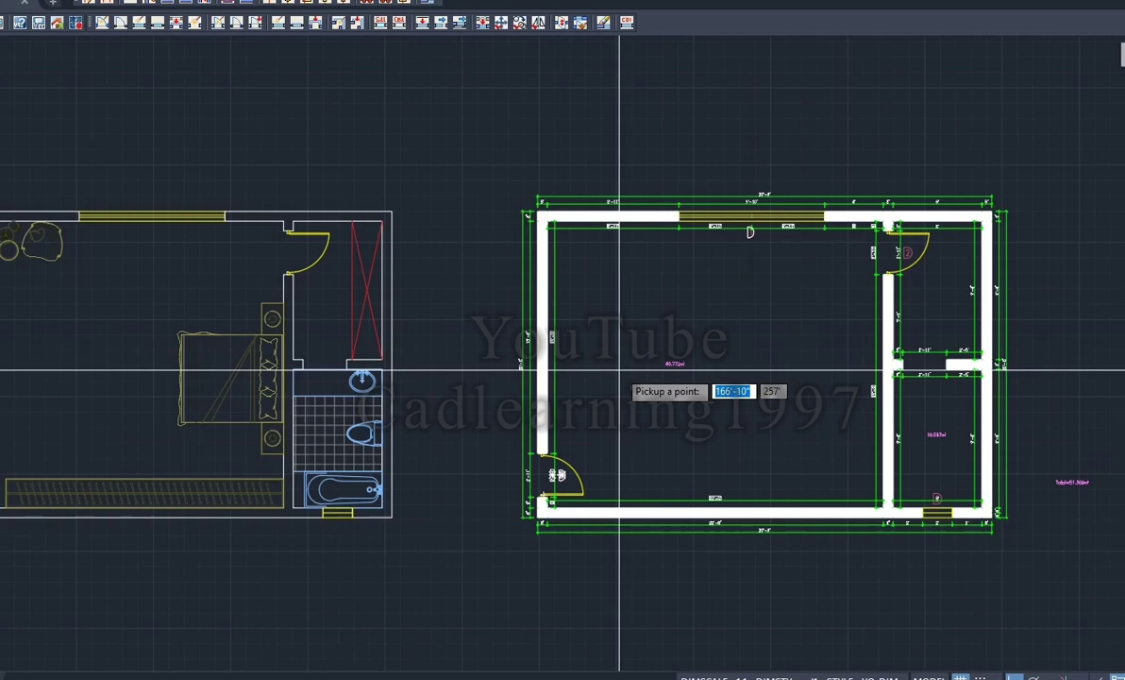
scroll(586, 364, down, 5)
Step: Set the elevation marker's viewing direction on the floor plan
scroll(662, 369, up, 3)
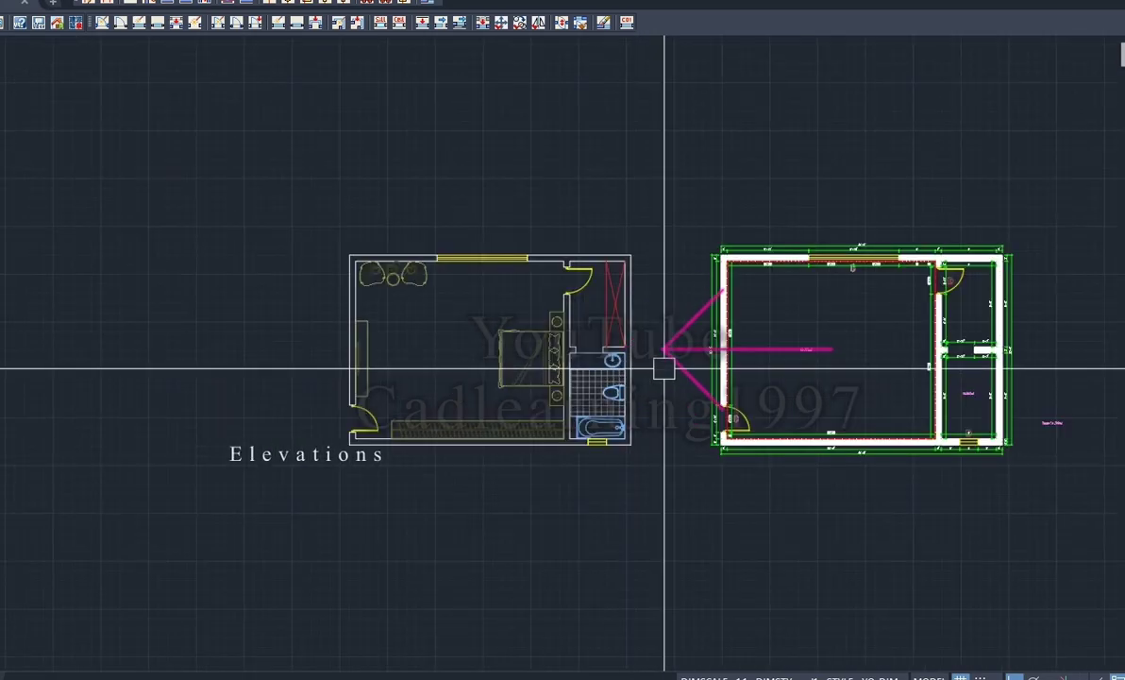
scroll(661, 368, up, 3)
scroll(637, 325, down, 5)
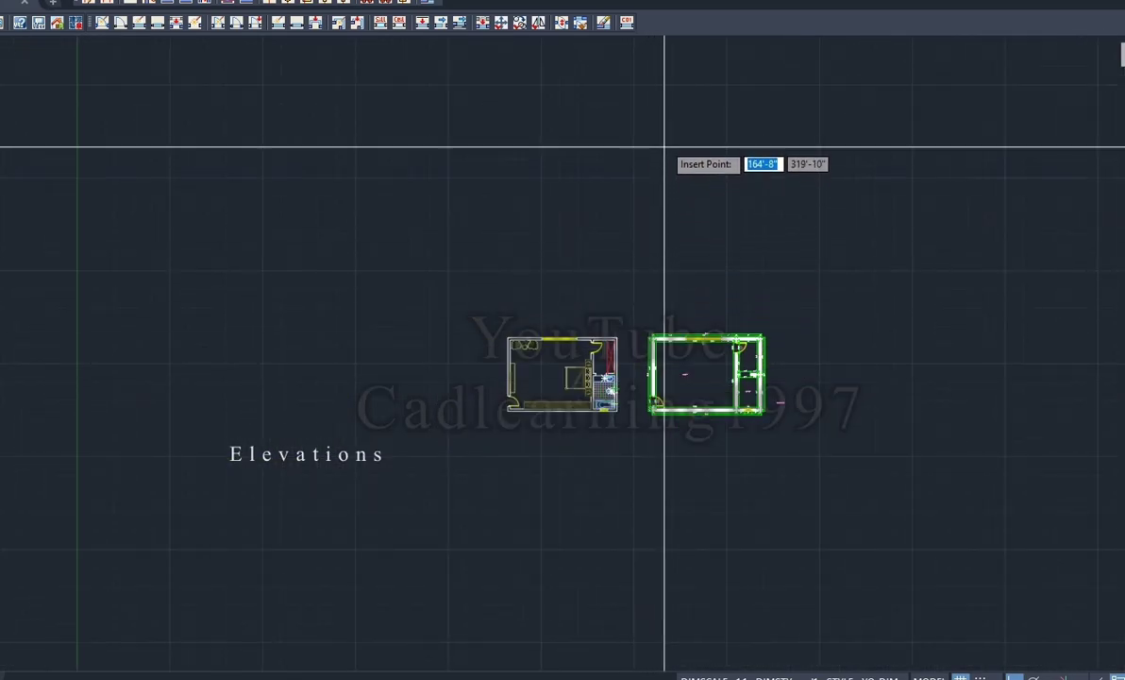
scroll(699, 94, up, 3)
scroll(691, 220, up, 2)
scroll(645, 266, down, 5)
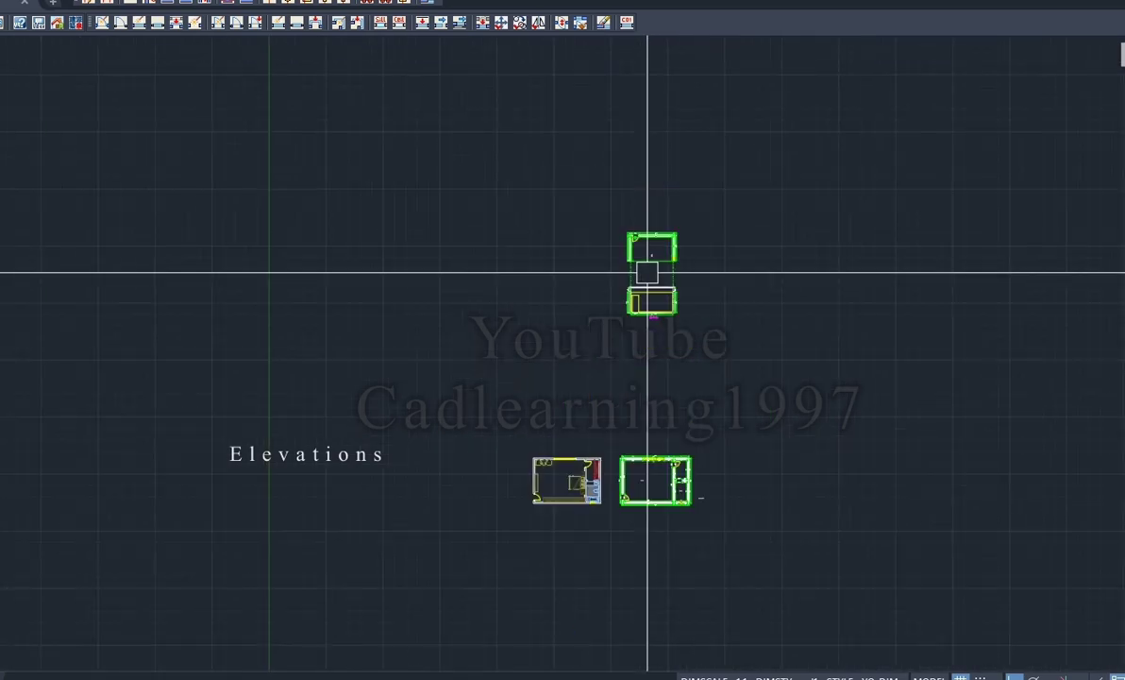
scroll(662, 515, up, 4)
scroll(660, 513, up, 4)
scroll(652, 369, up, 4)
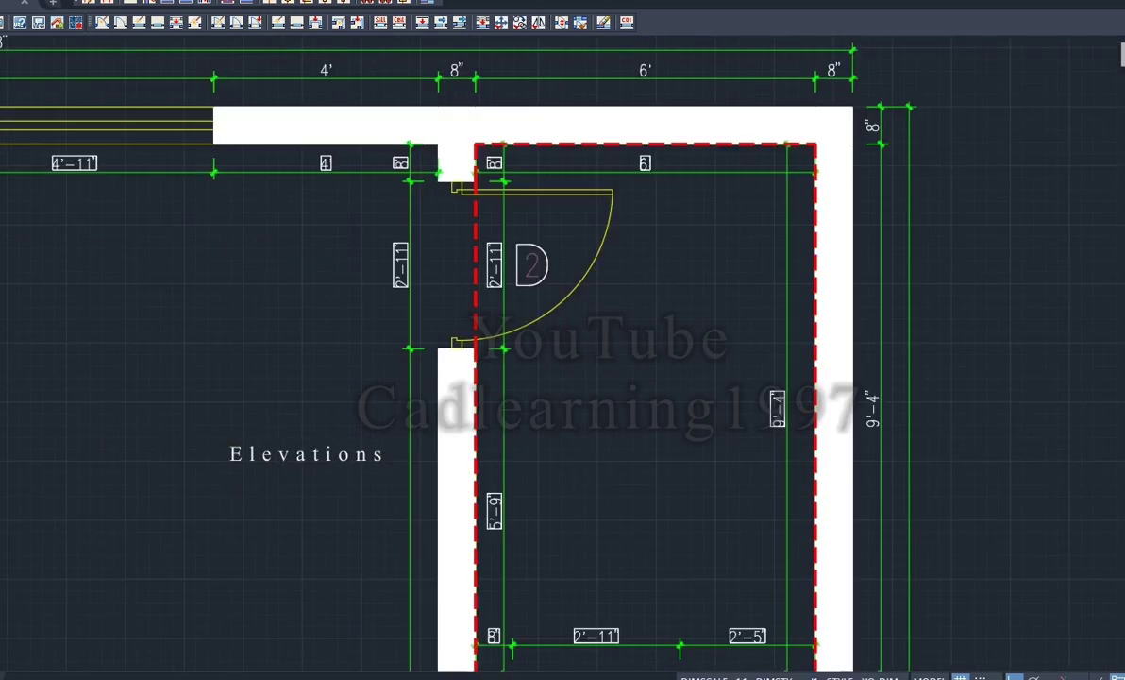
scroll(639, 406, down, 4)
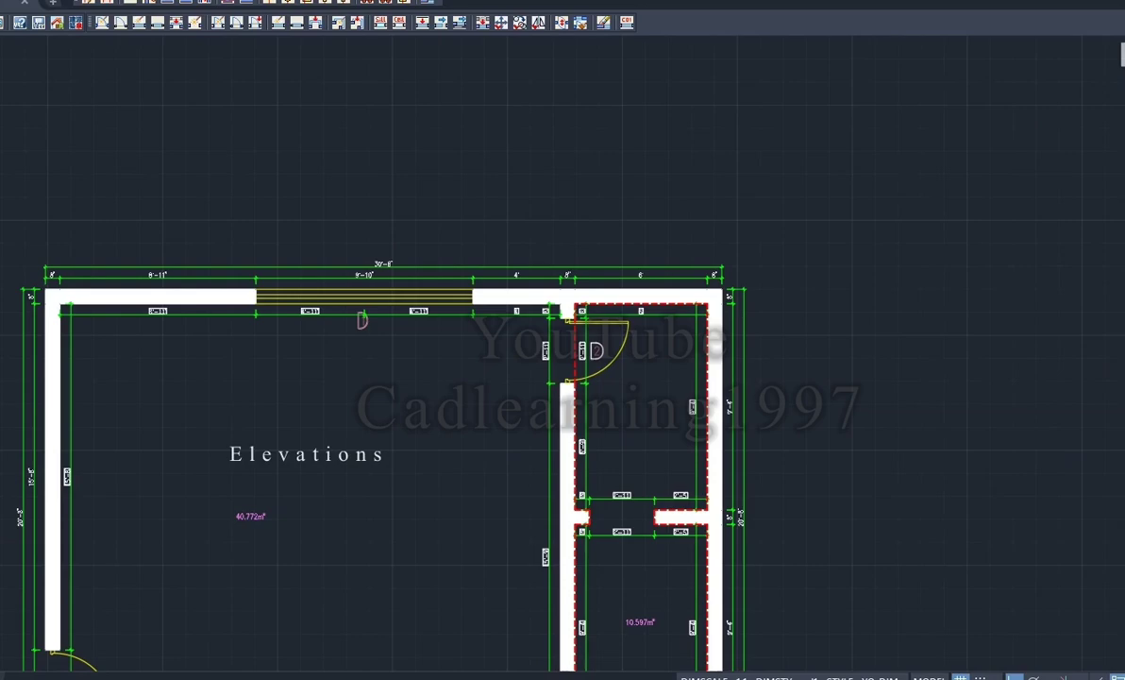
scroll(641, 398, up, 4)
scroll(639, 406, down, 4)
scroll(645, 387, down, 2)
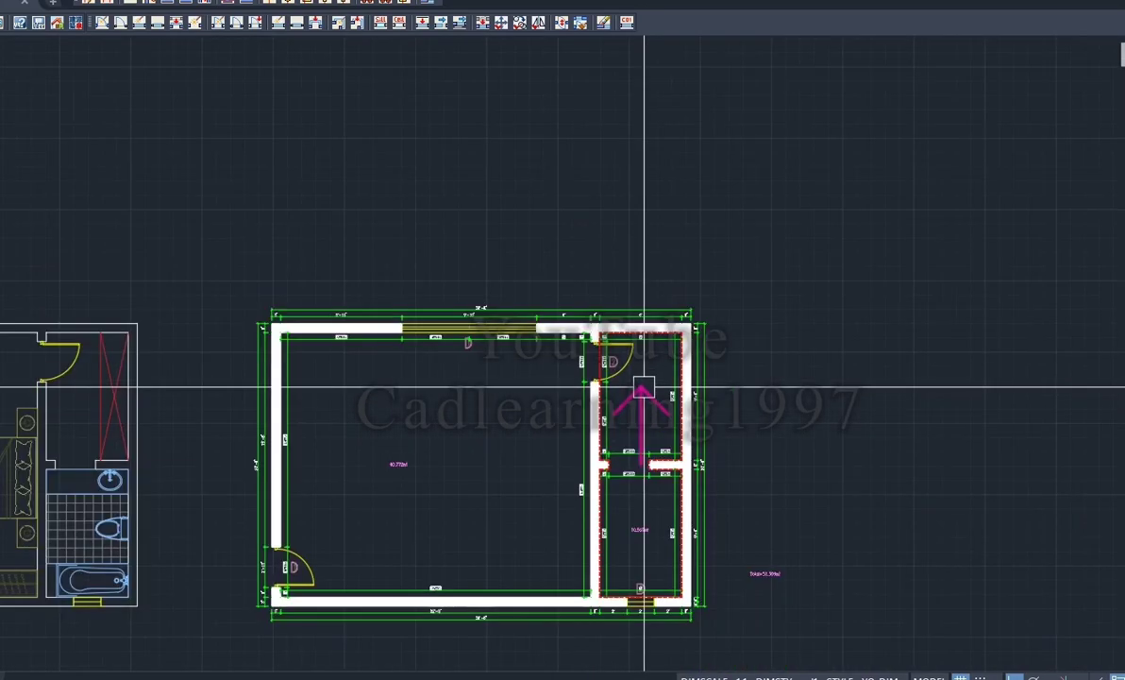
click(648, 258)
Step: Window-select the generated elevations and move them up into a column above the plan
scroll(648, 258, down, 4)
scroll(661, 189, up, 2)
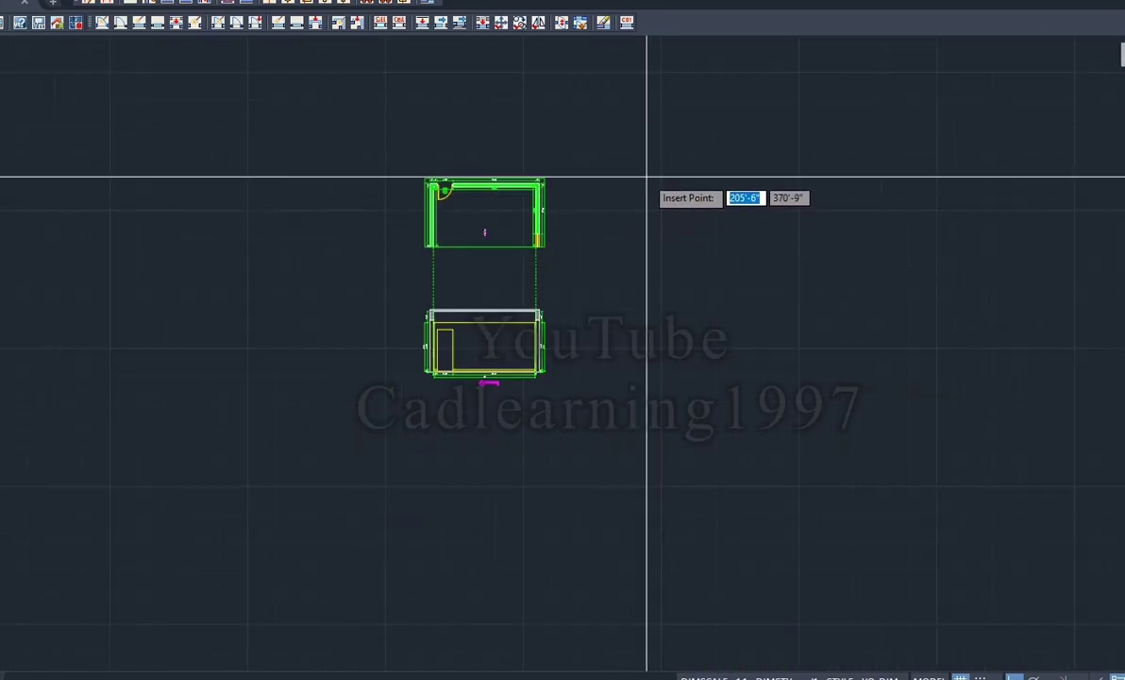
scroll(646, 180, down, 2)
scroll(666, 251, up, 2)
scroll(647, 296, down, 4)
click(654, 279)
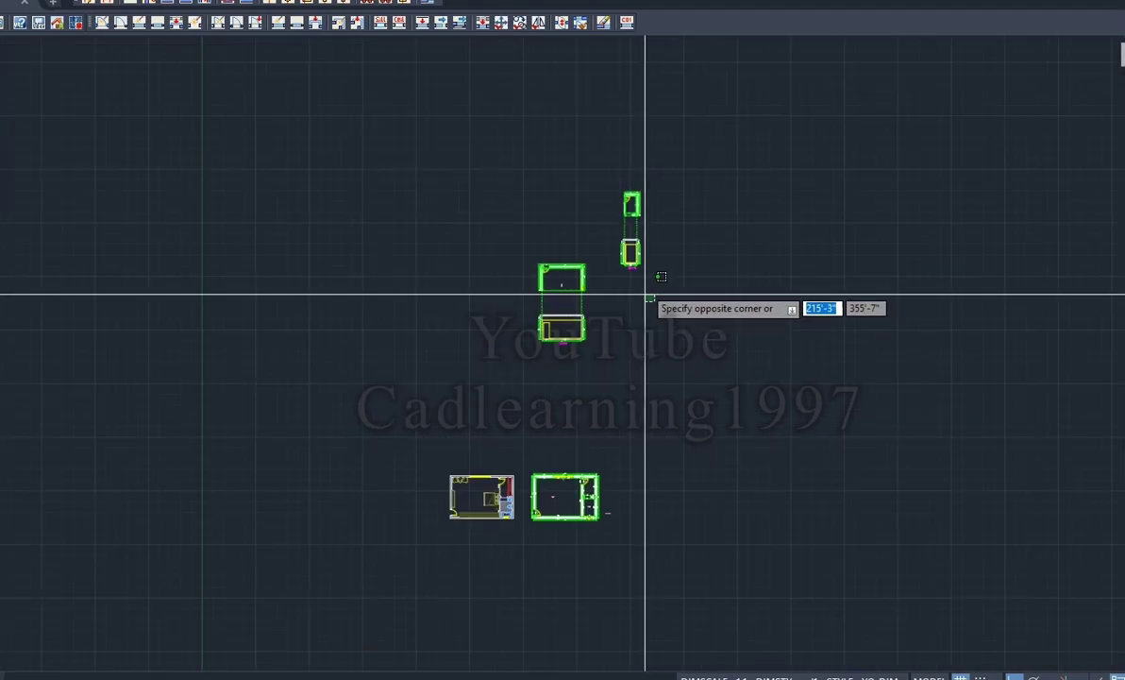
click(605, 205)
key(Return)
scroll(615, 194, up, 3)
click(648, 156)
scroll(658, 263, down, 2)
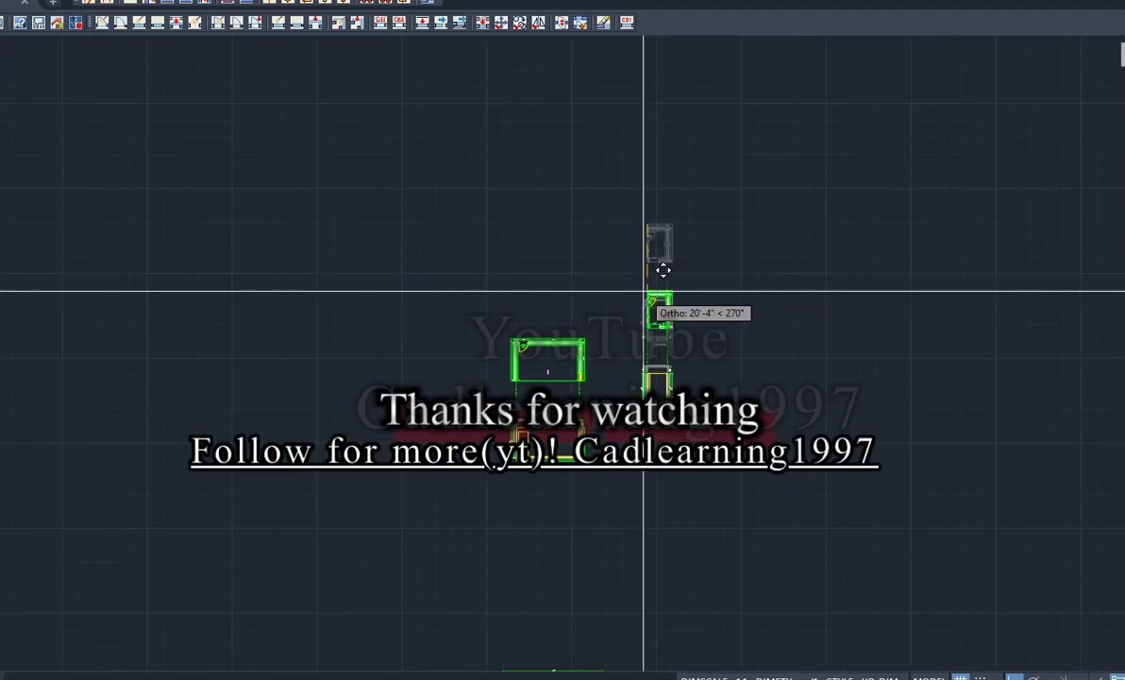
scroll(642, 310, up, 2)
scroll(626, 331, down, 4)
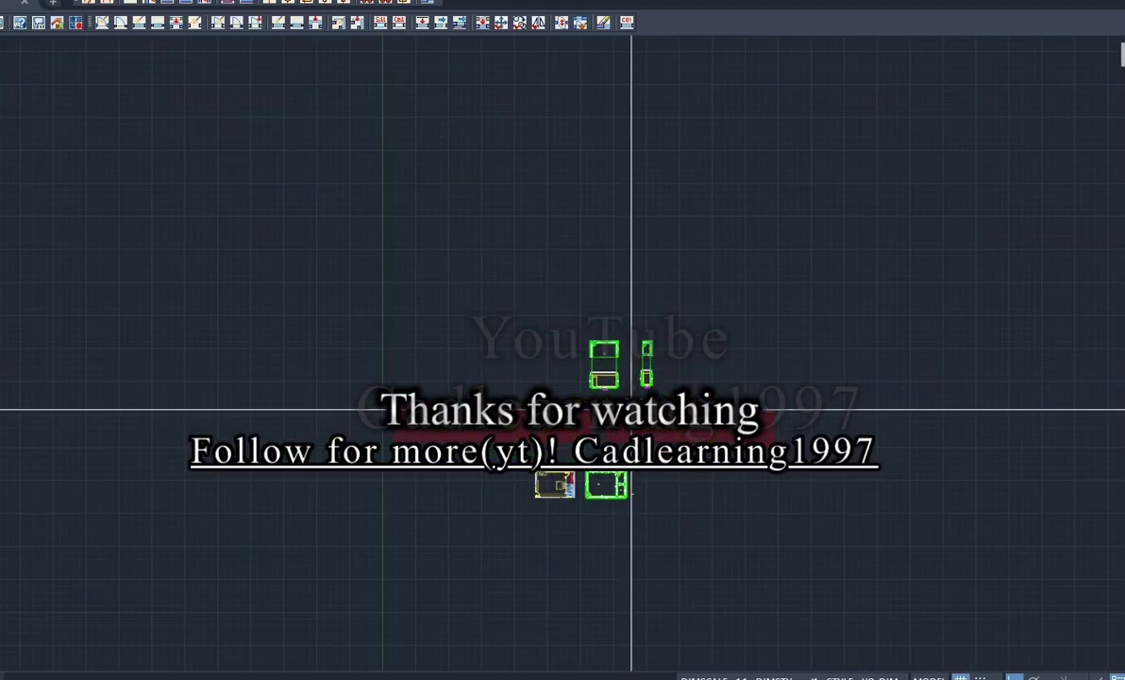